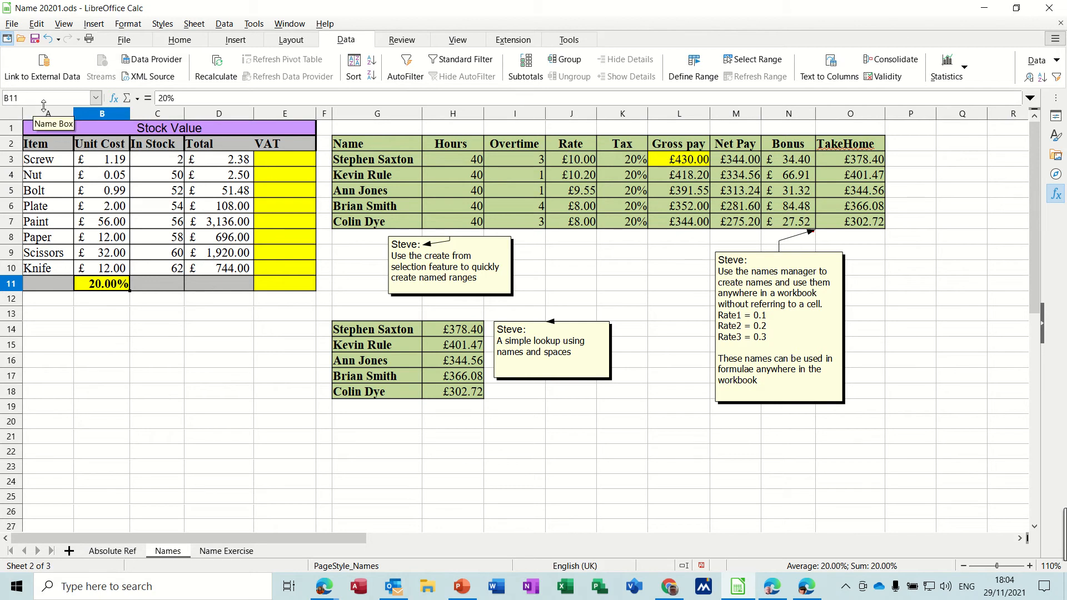
- Name cell B11, which holds the VAT rate below the stock table, as vat
key("Down")
left_click(101, 287)
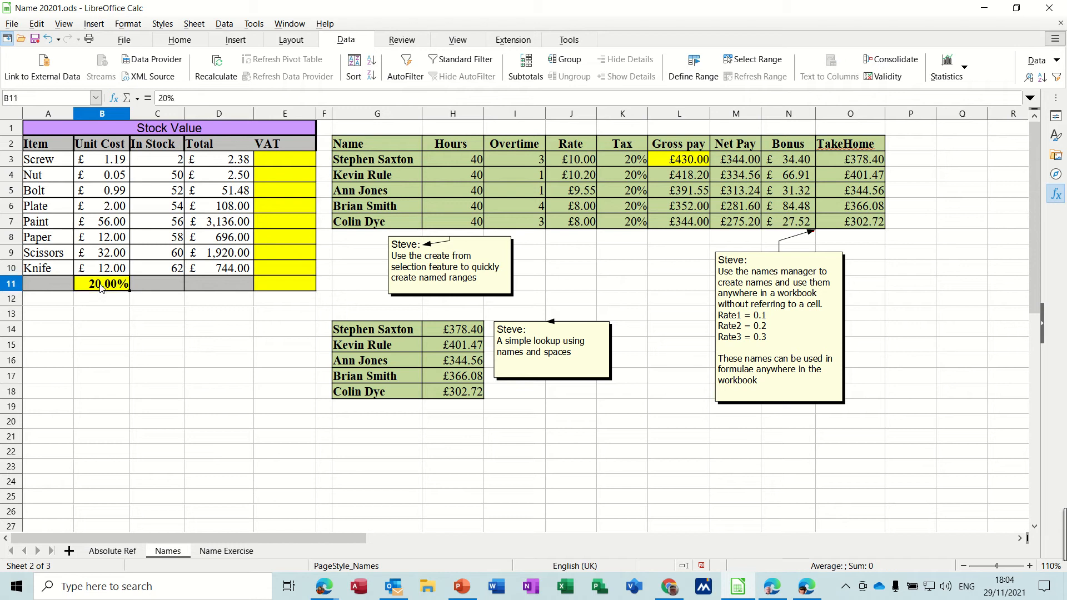
left_click(43, 98)
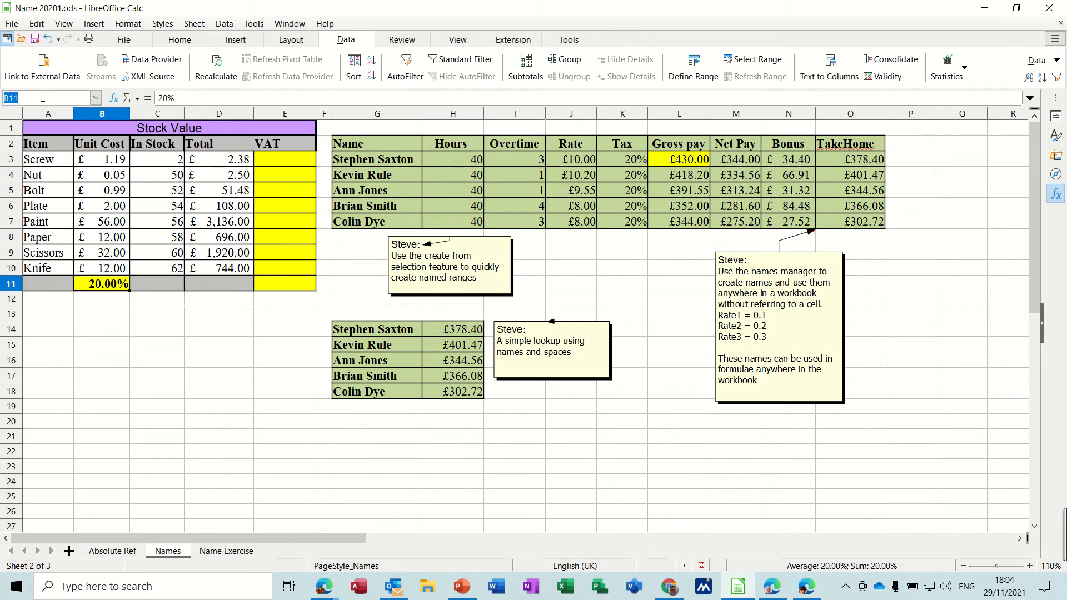
type("vat")
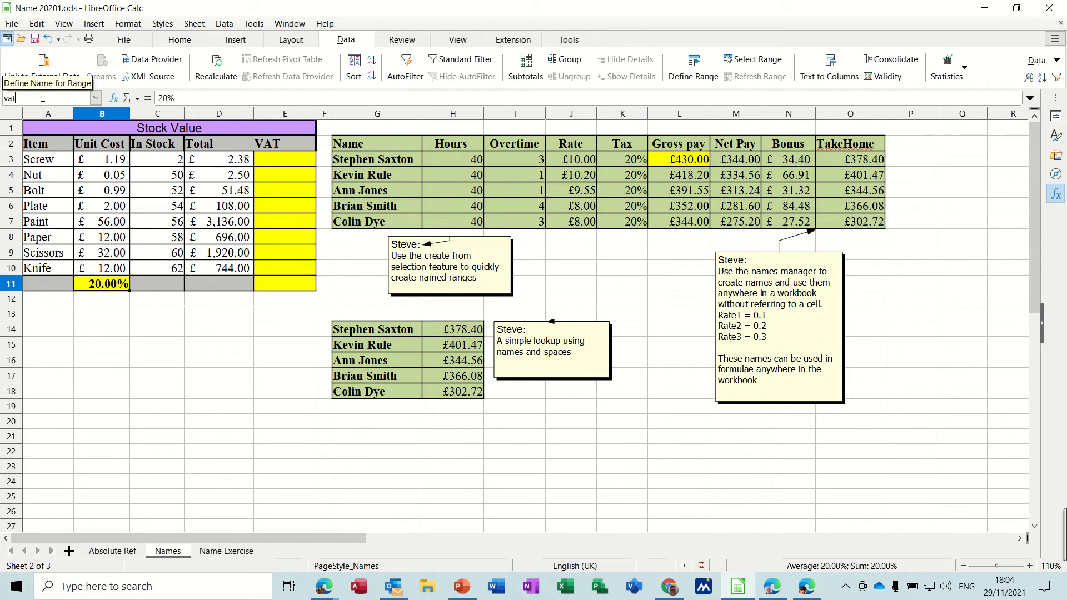
key("Return")
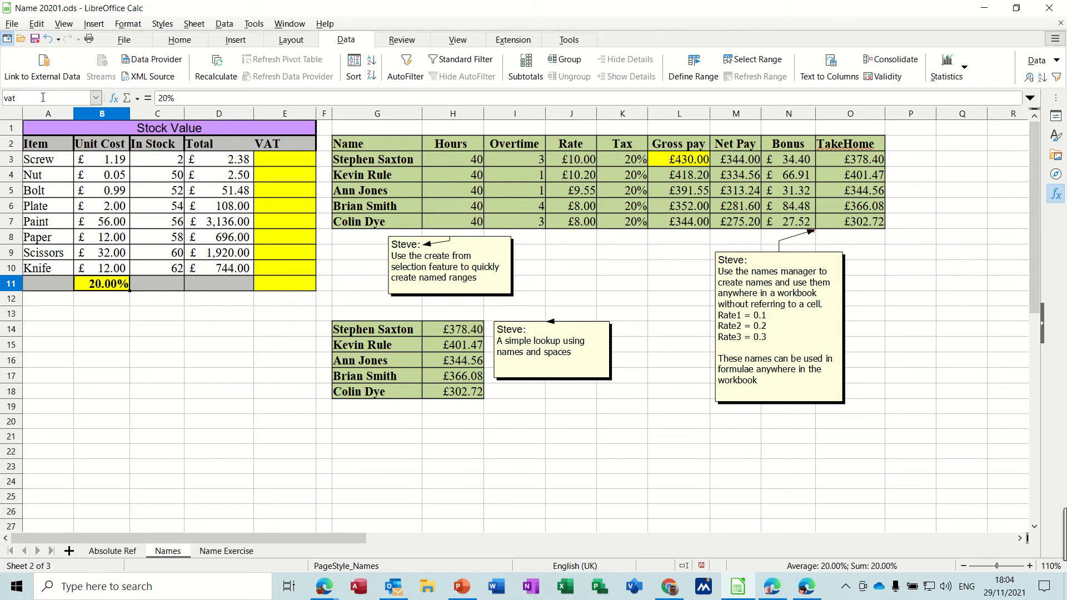
- Enter the formula =D3*vat in E3 and fill it down the VAT column to E10
left_click(289, 164)
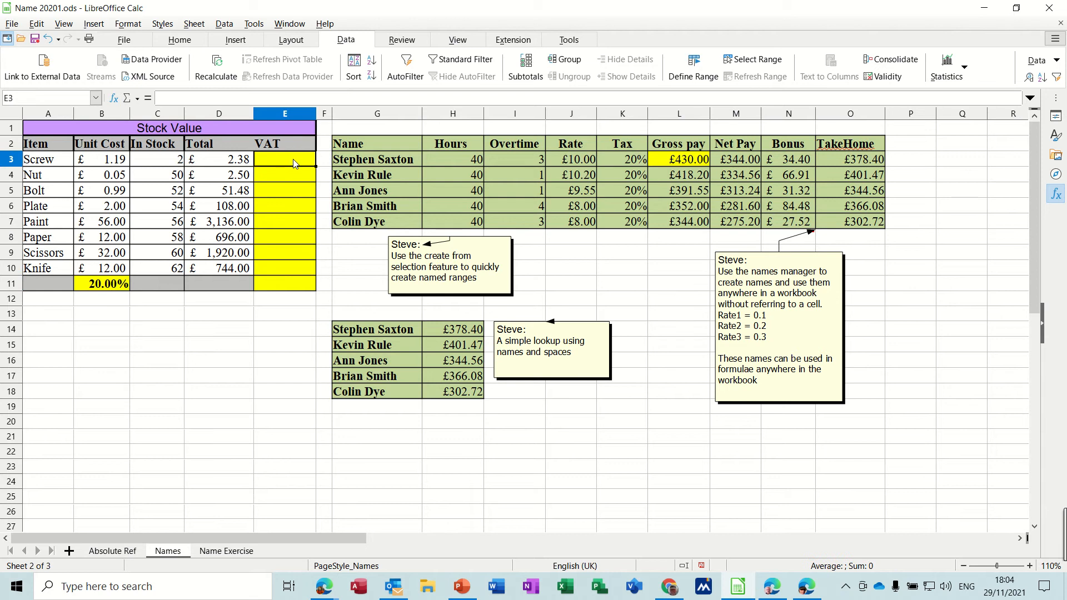
type("=")
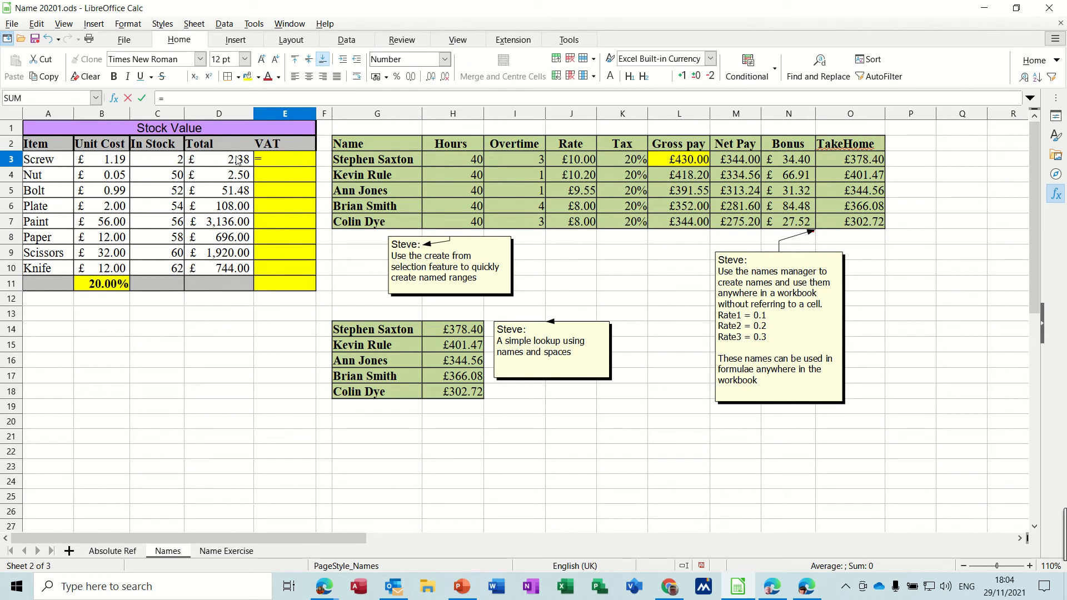
left_click(227, 161)
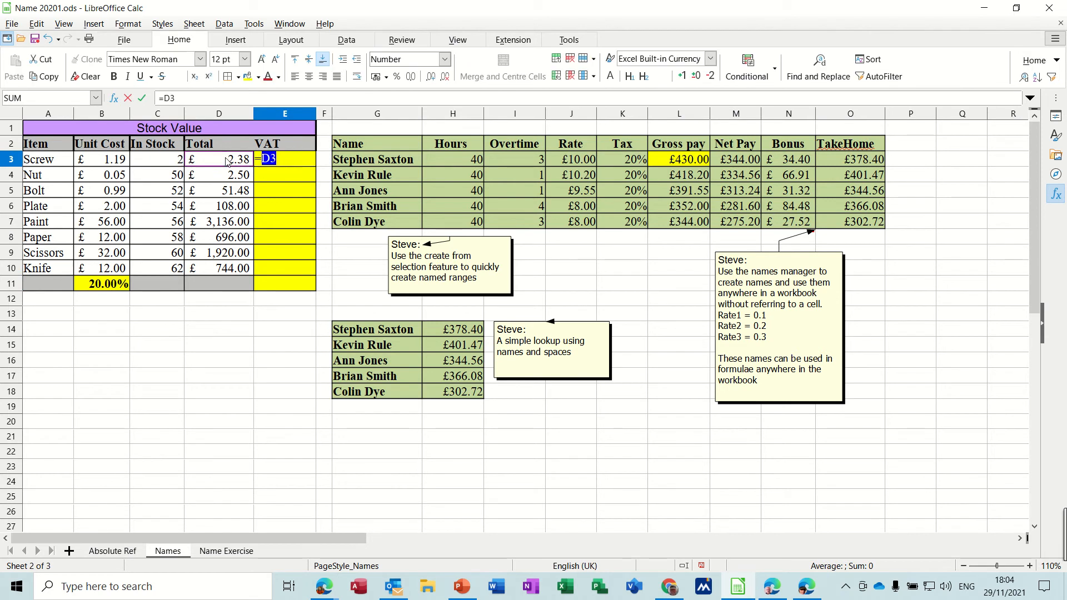
type("*vat")
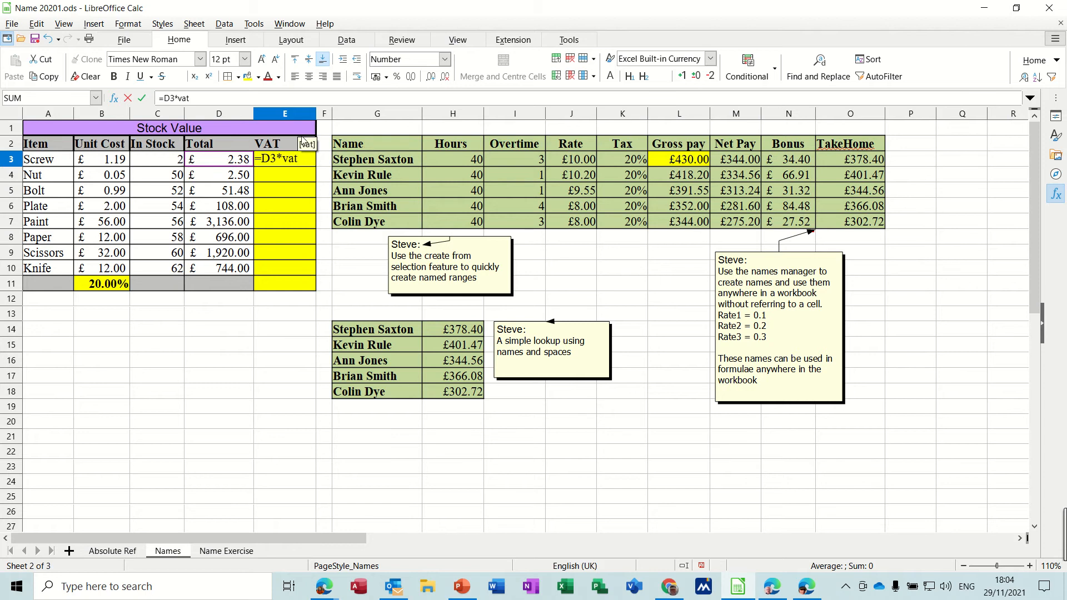
left_click(143, 98)
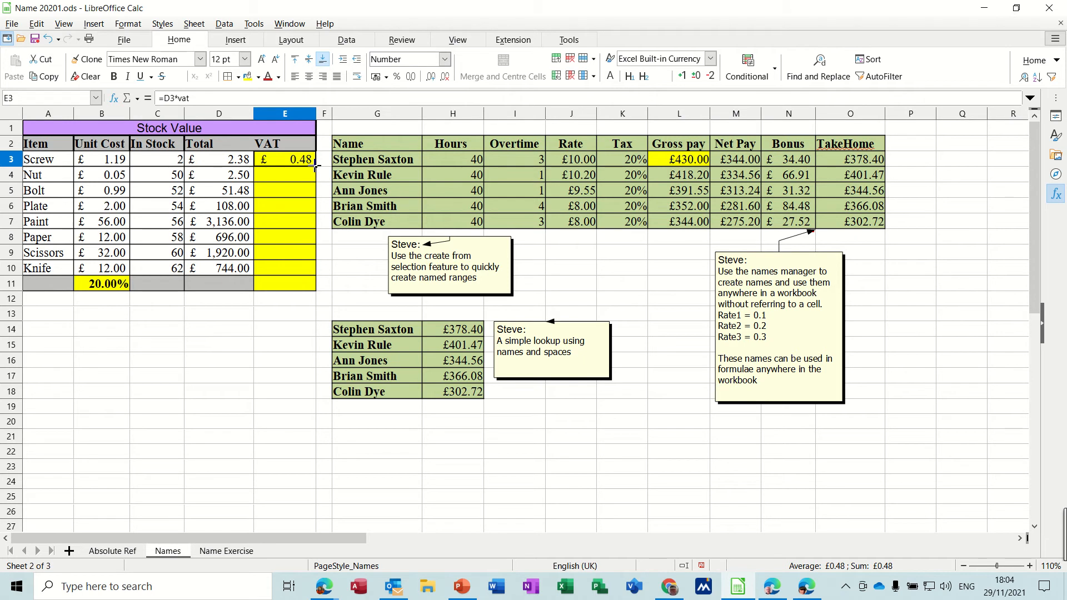
left_click_drag(315, 166, 315, 269)
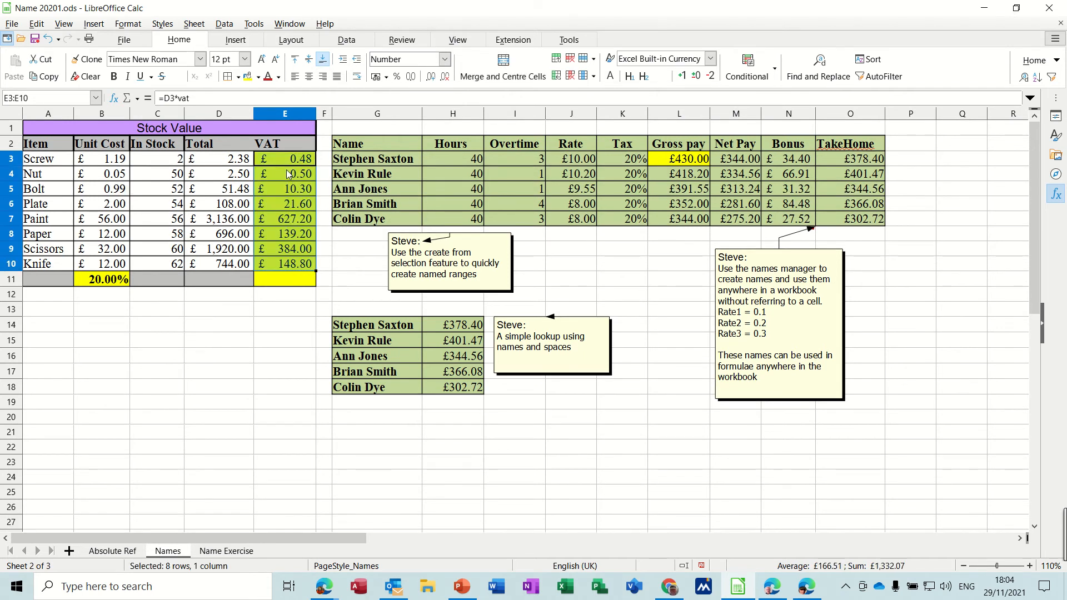
- Set the VAT rate in cell B11 to 25%
left_click(288, 174)
left_click(111, 280)
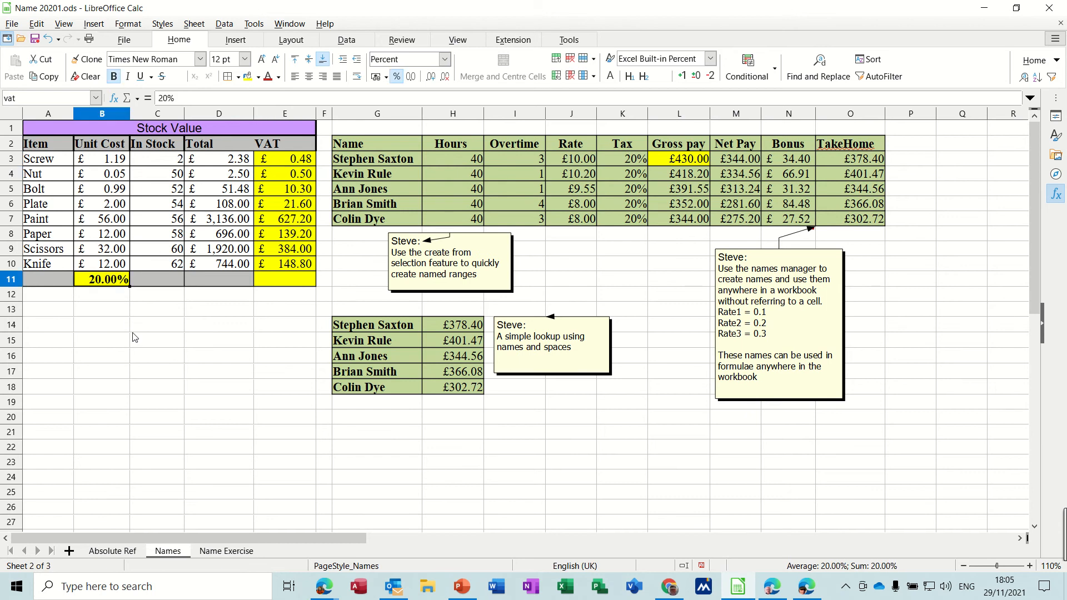
type("25%")
key("Return")
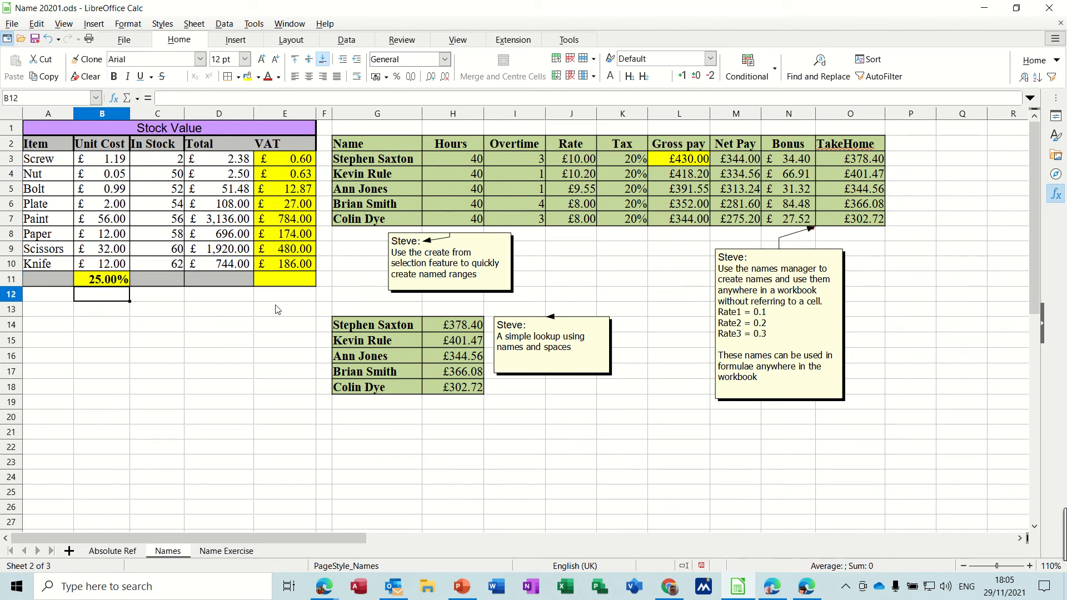
- On the Name Exercise sheet, enter the formula =C15*vat in C16 below the Cost total
left_click(227, 551)
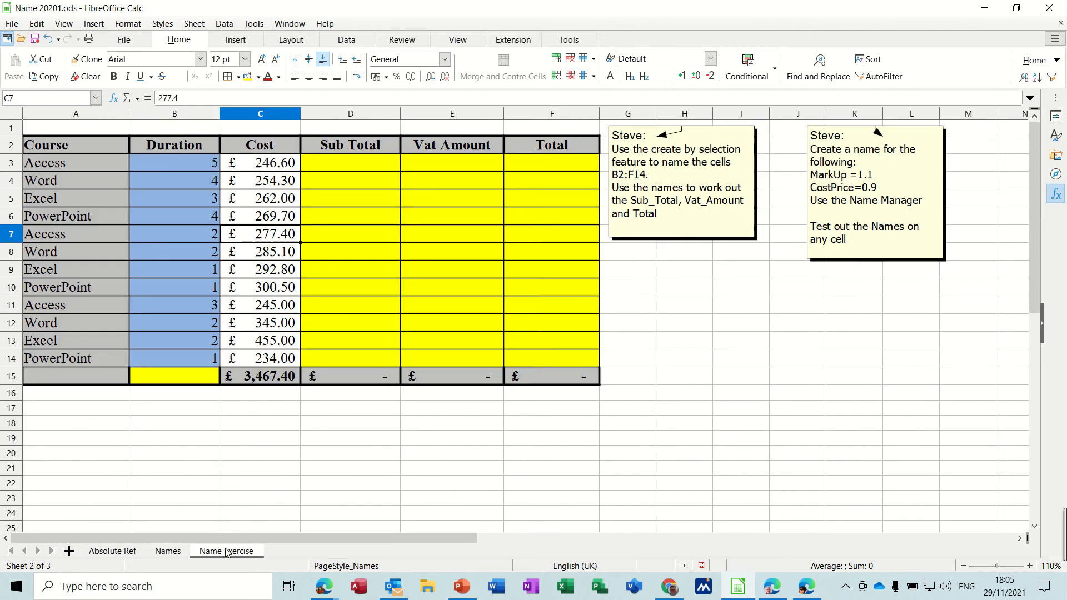
left_click(266, 396)
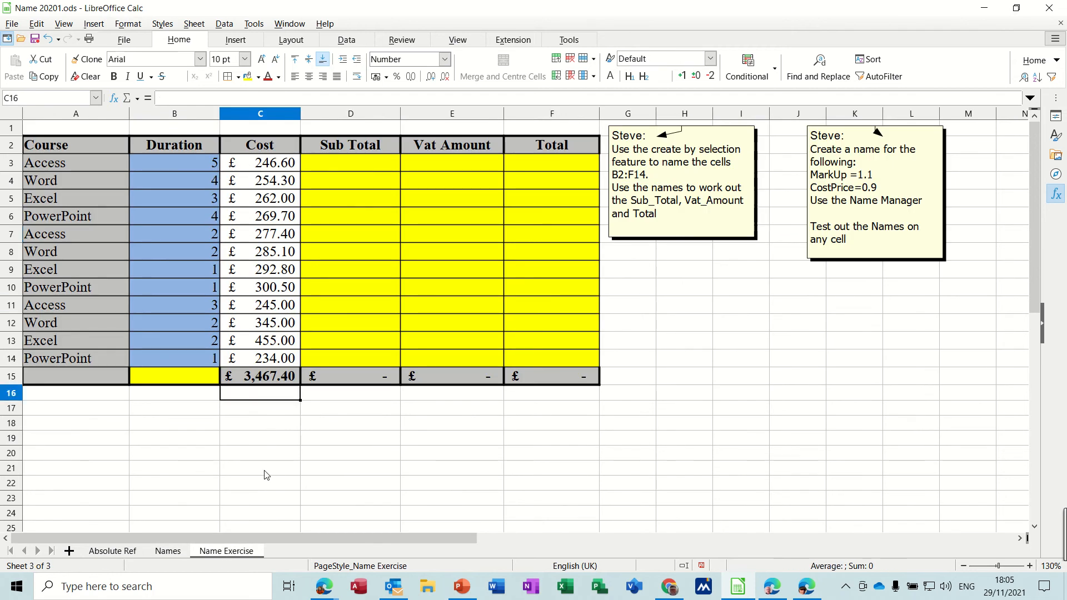
type("=")
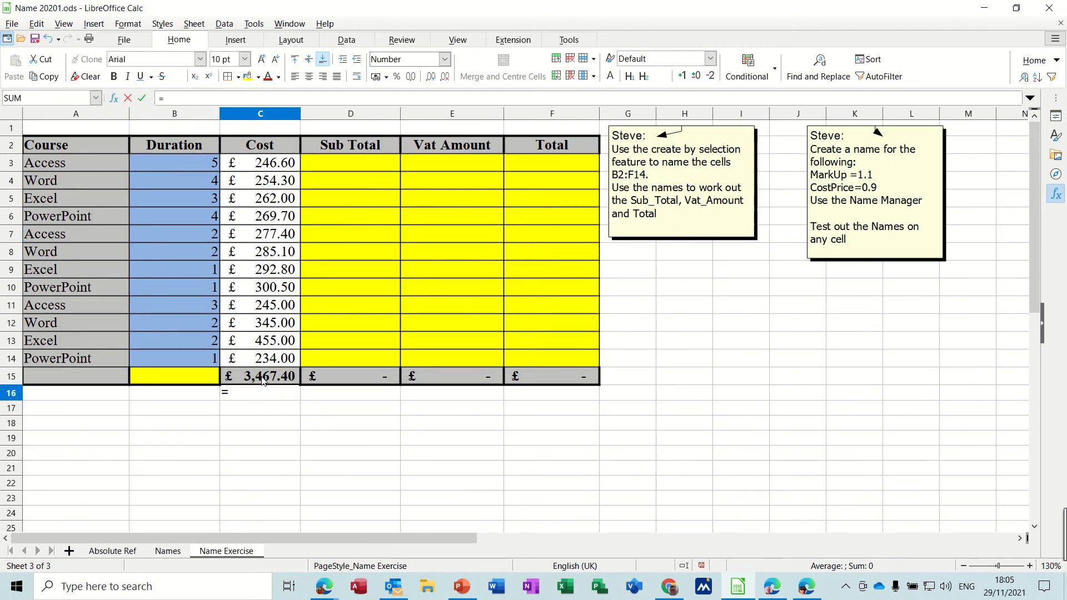
left_click(263, 380)
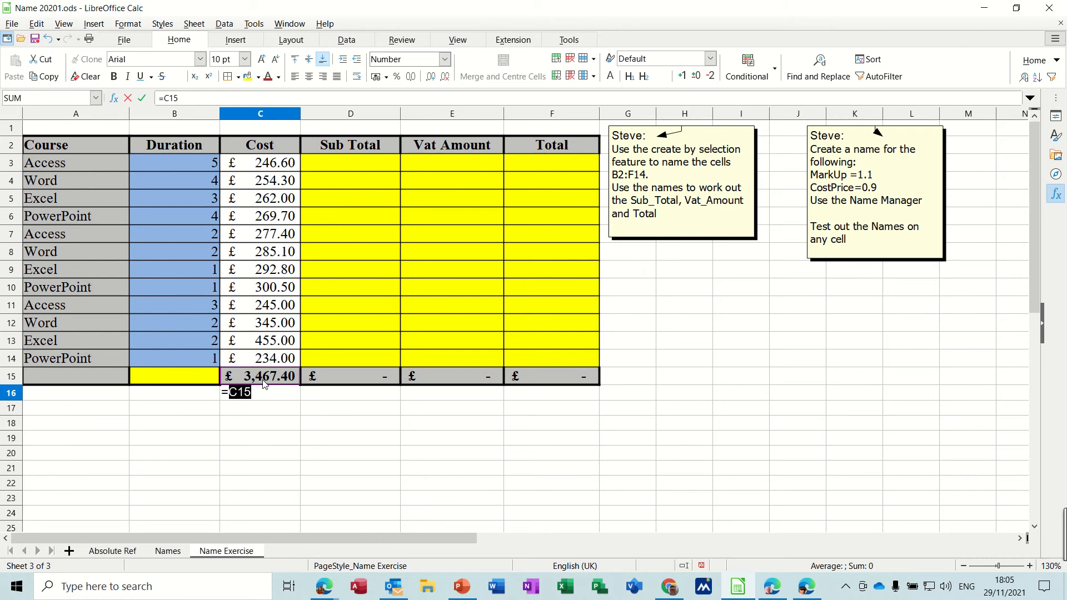
type("*vat")
left_click(142, 98)
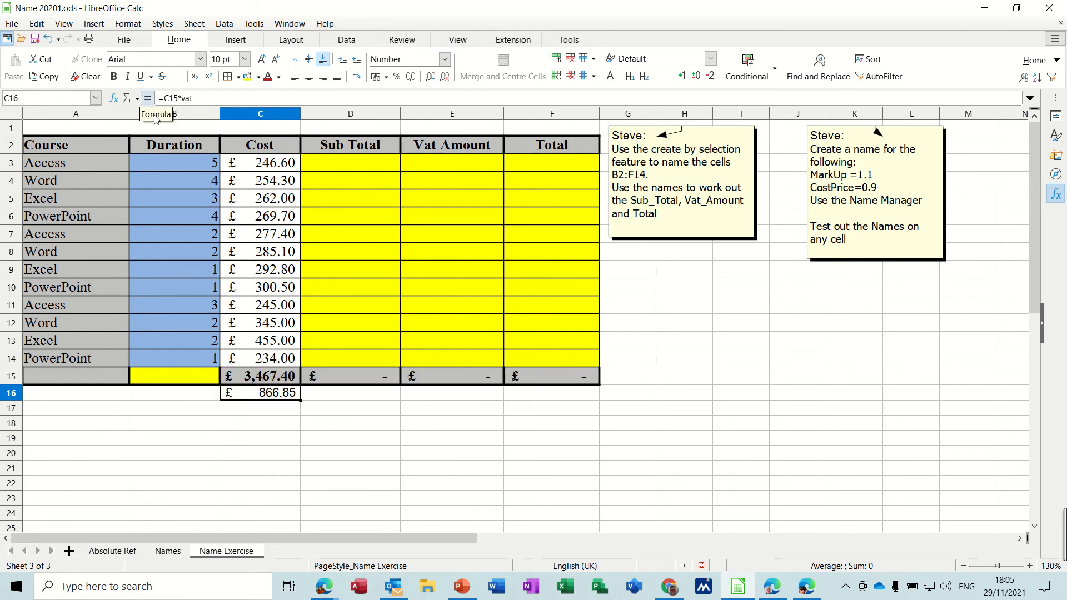
left_click(248, 398)
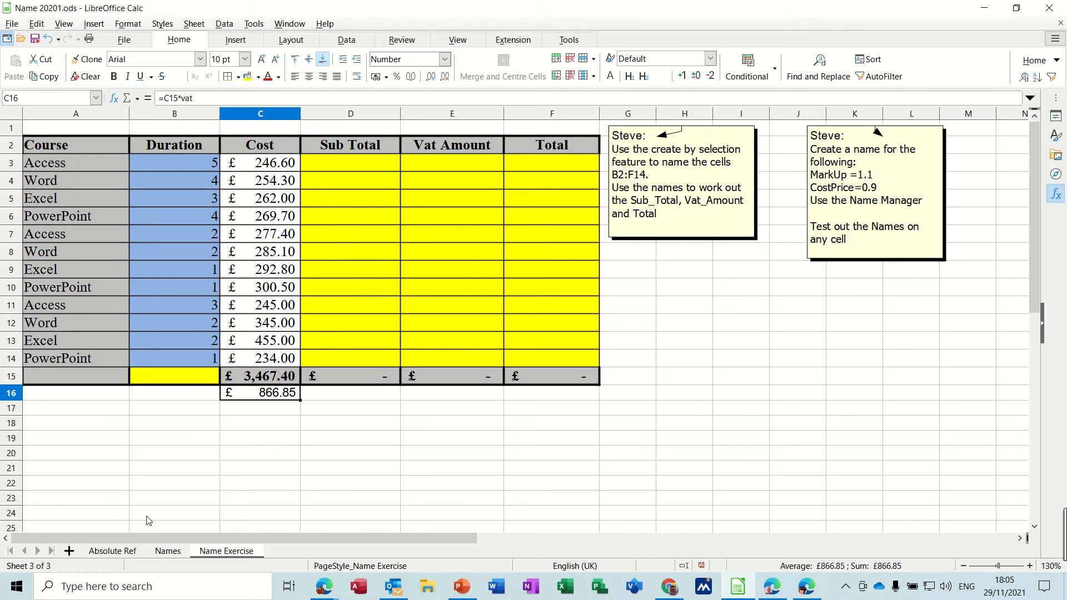
- On the Names sheet, check the range names assigned to the Hours, Overtime and Gross pay data
left_click(167, 551)
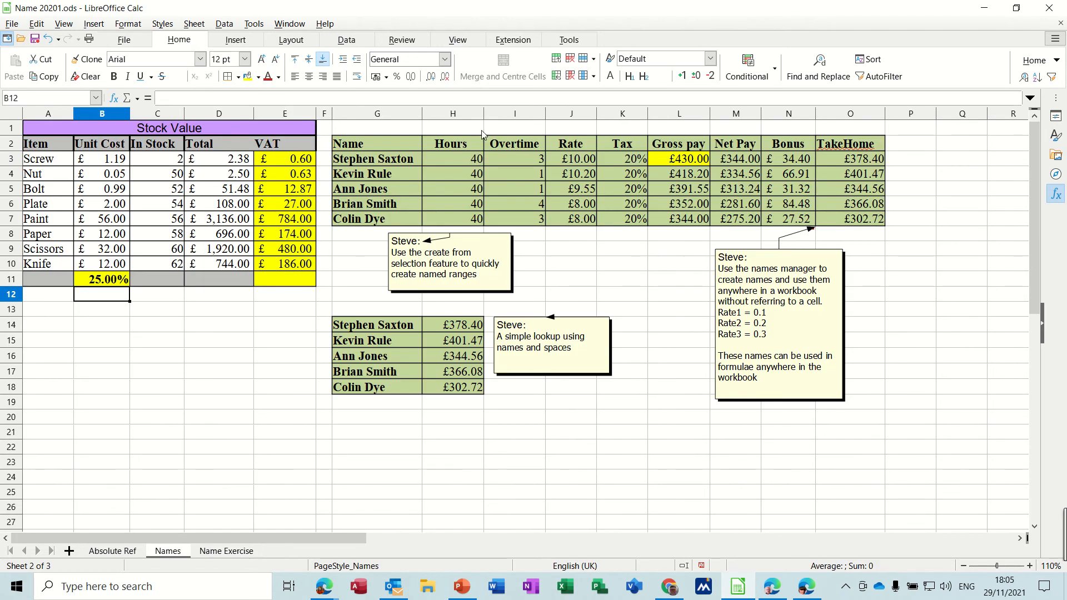
left_click_drag(464, 158, 465, 216)
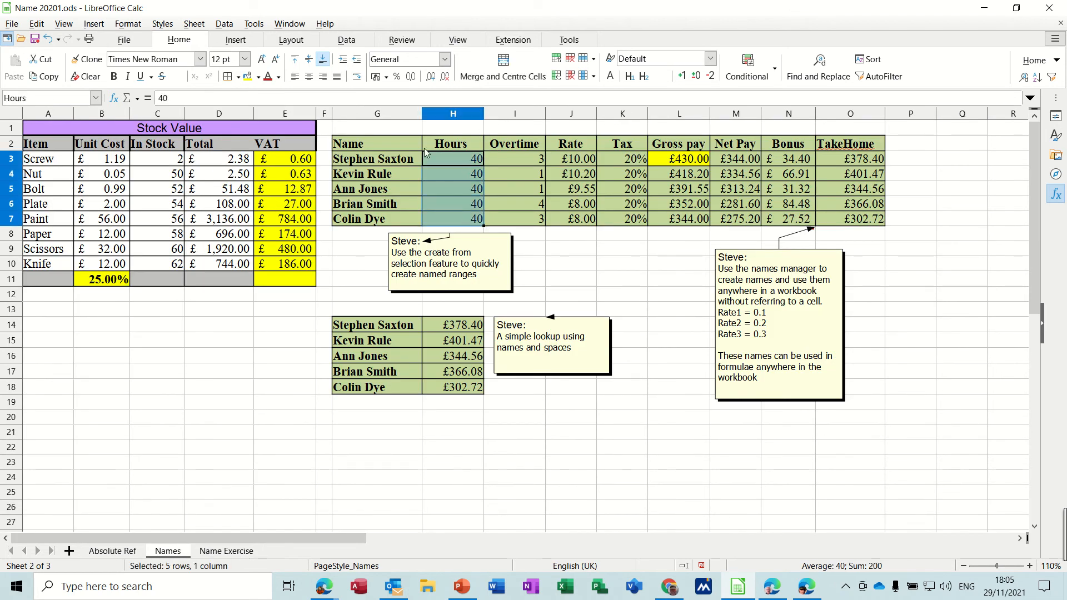
left_click_drag(509, 156, 509, 214)
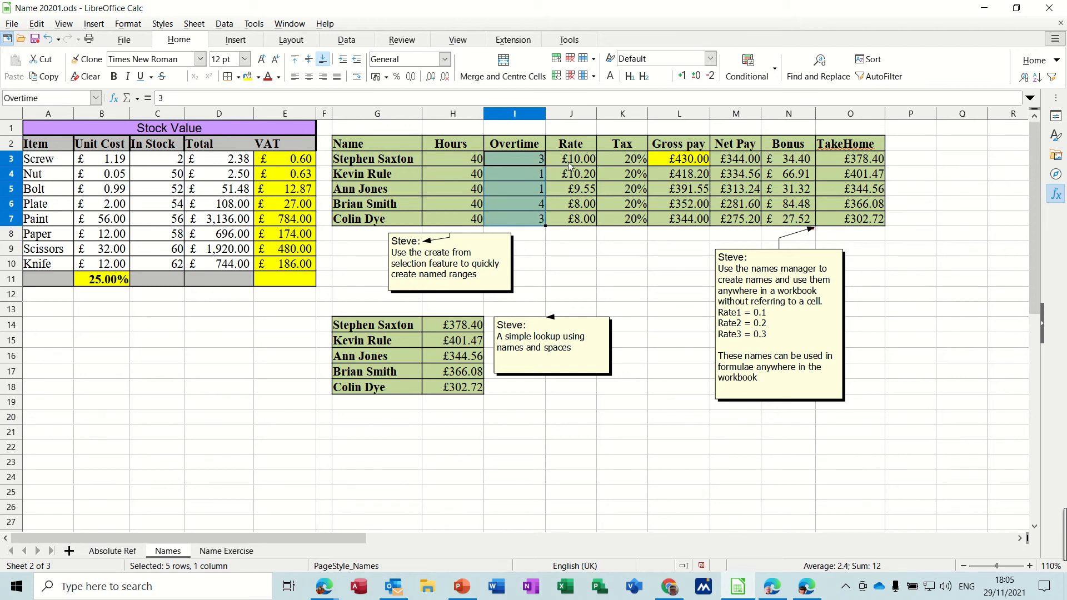
left_click_drag(673, 161, 673, 216)
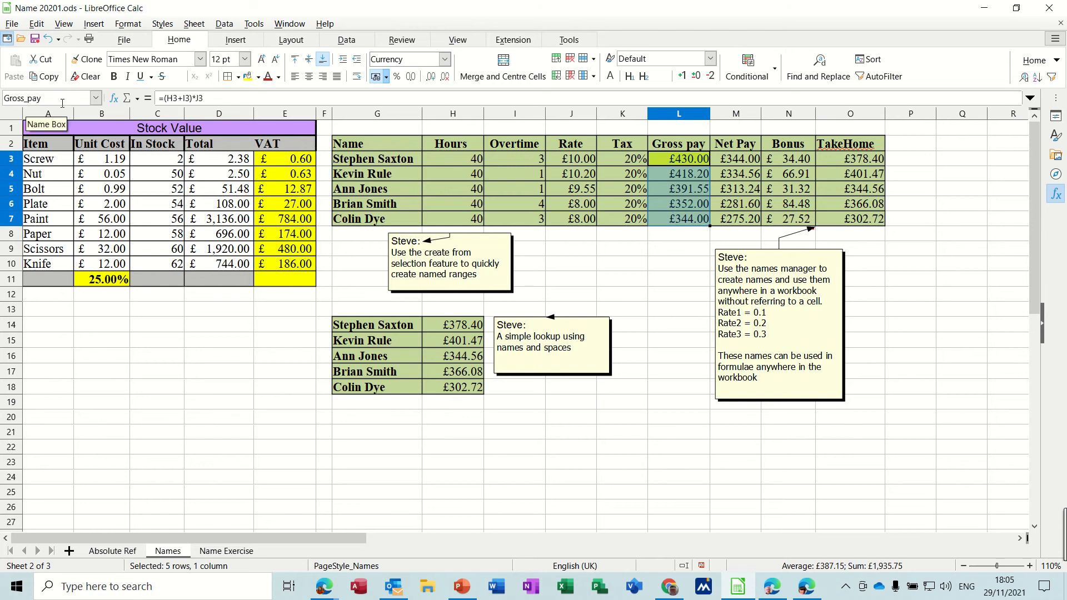
left_click(347, 40)
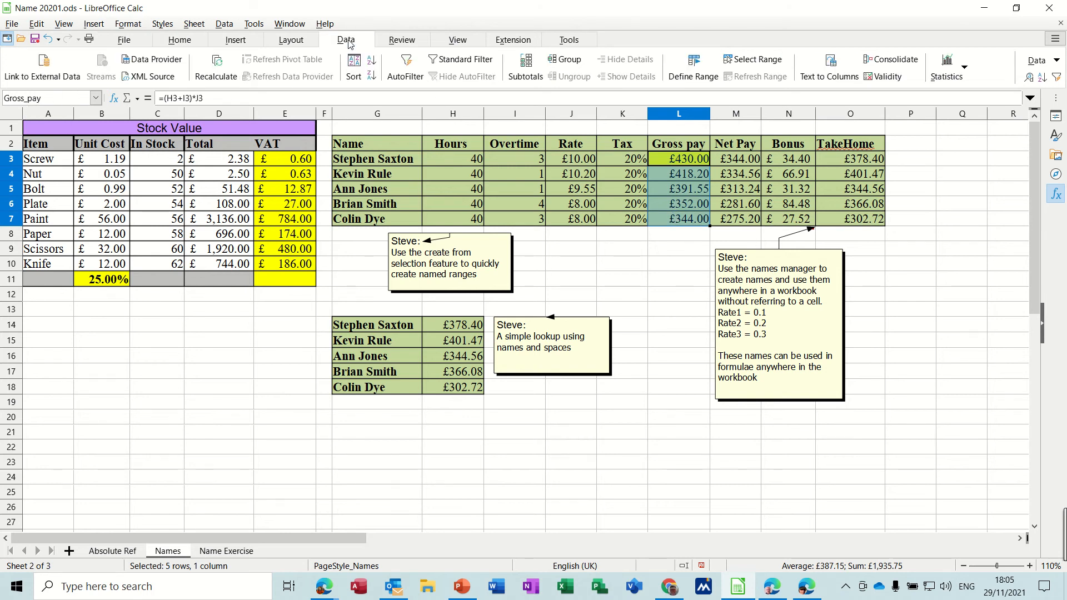
left_click(693, 66)
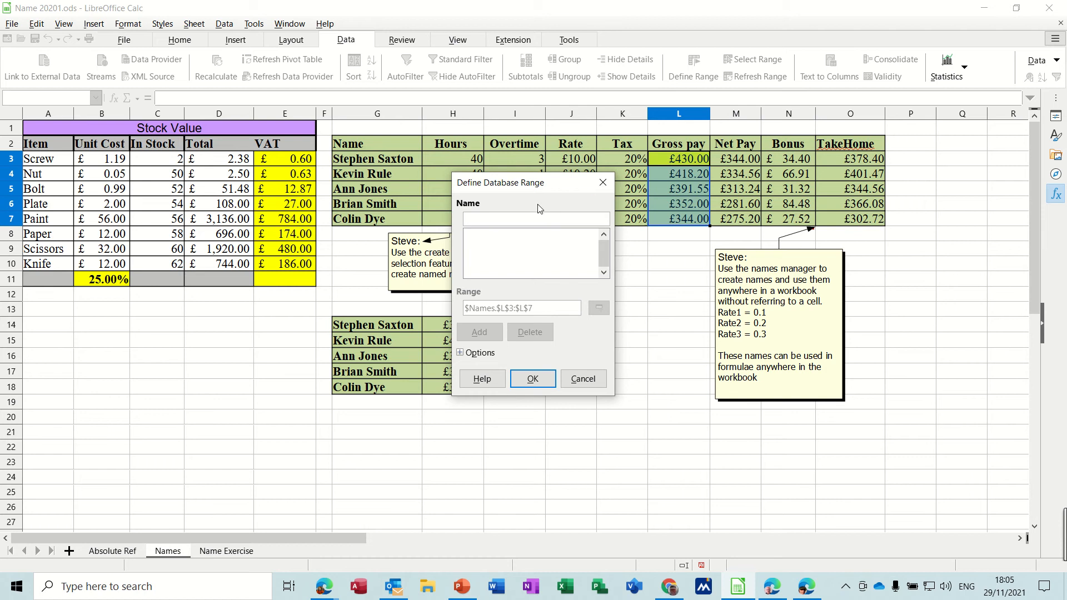
left_click(579, 379)
- Define a database range named test for the lookup results in H14:H18
left_click_drag(459, 326, 459, 389)
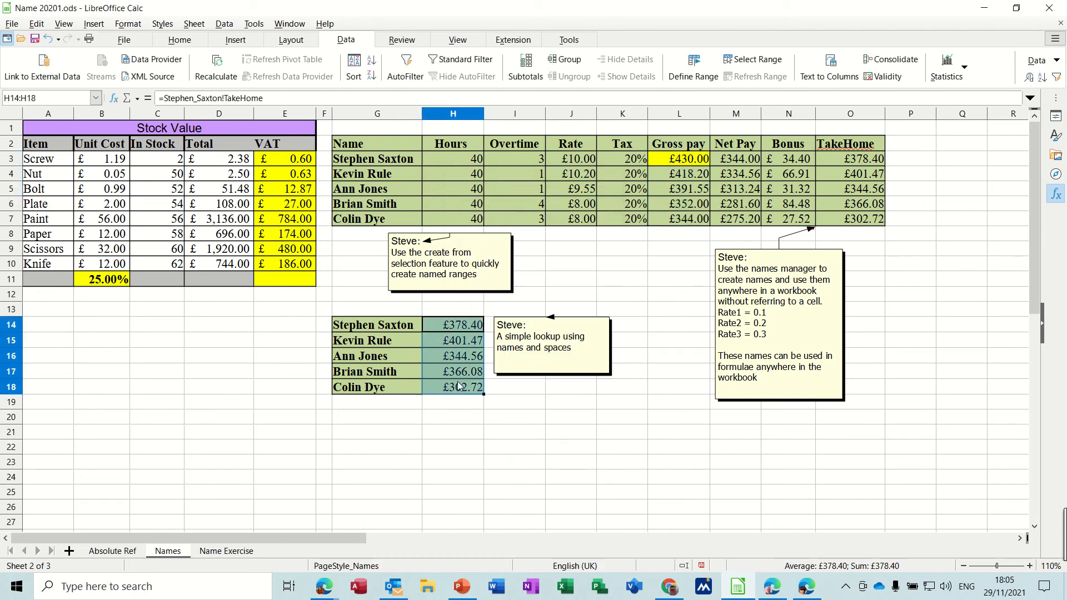
left_click(691, 72)
type("test")
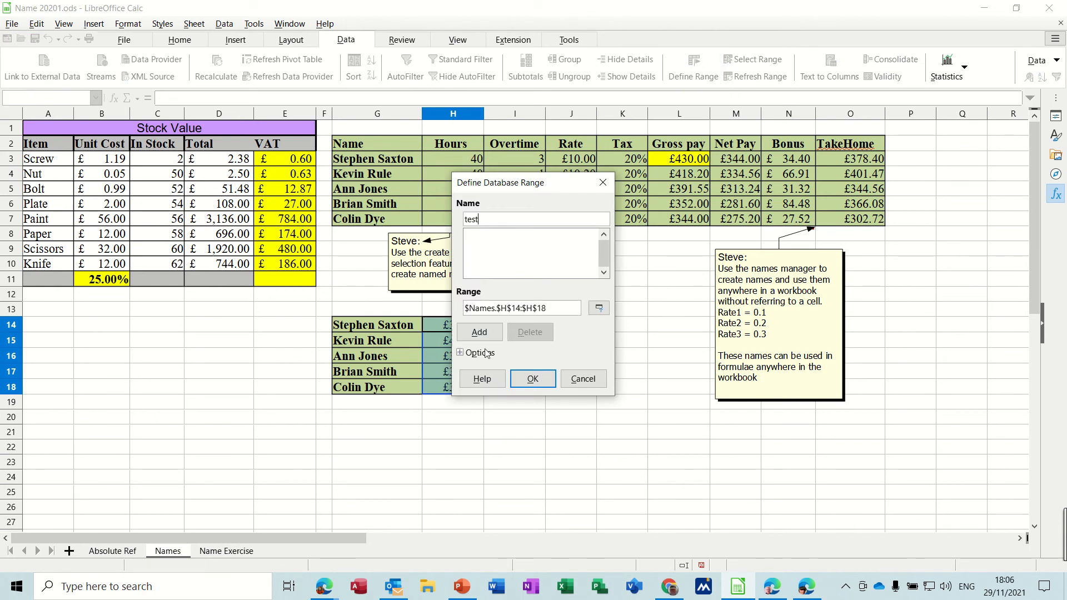
left_click(533, 380)
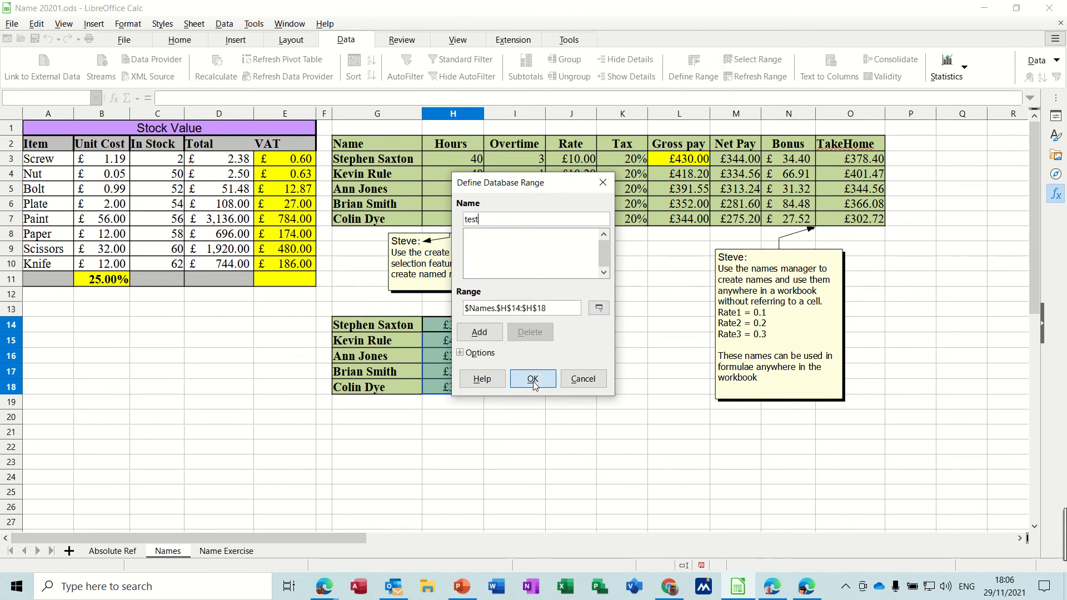
left_click(456, 418)
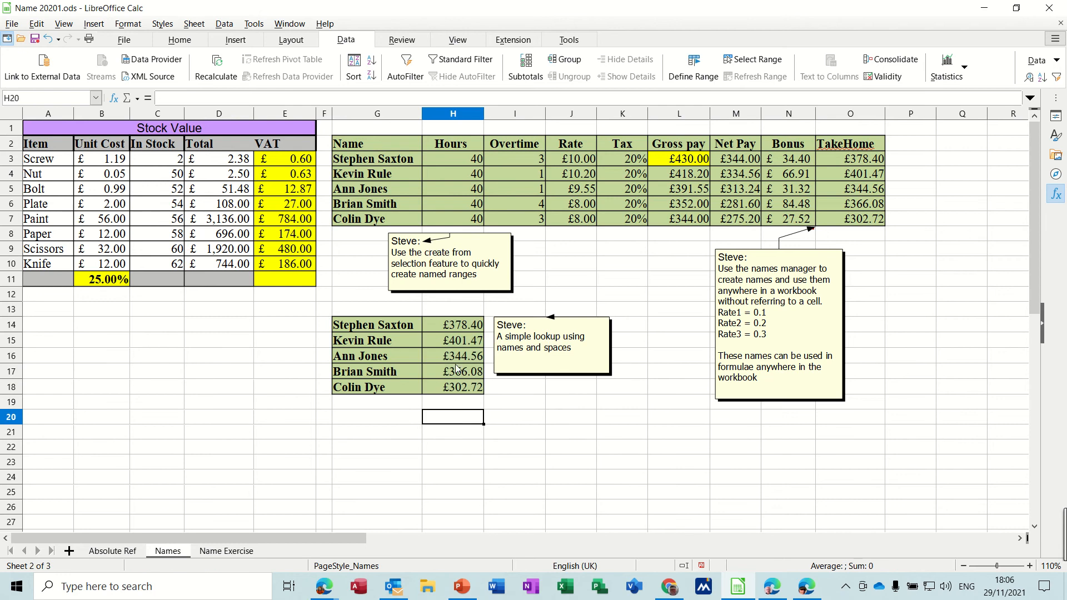
- Review the definition of the database range test without changing it
left_click_drag(449, 329, 453, 388)
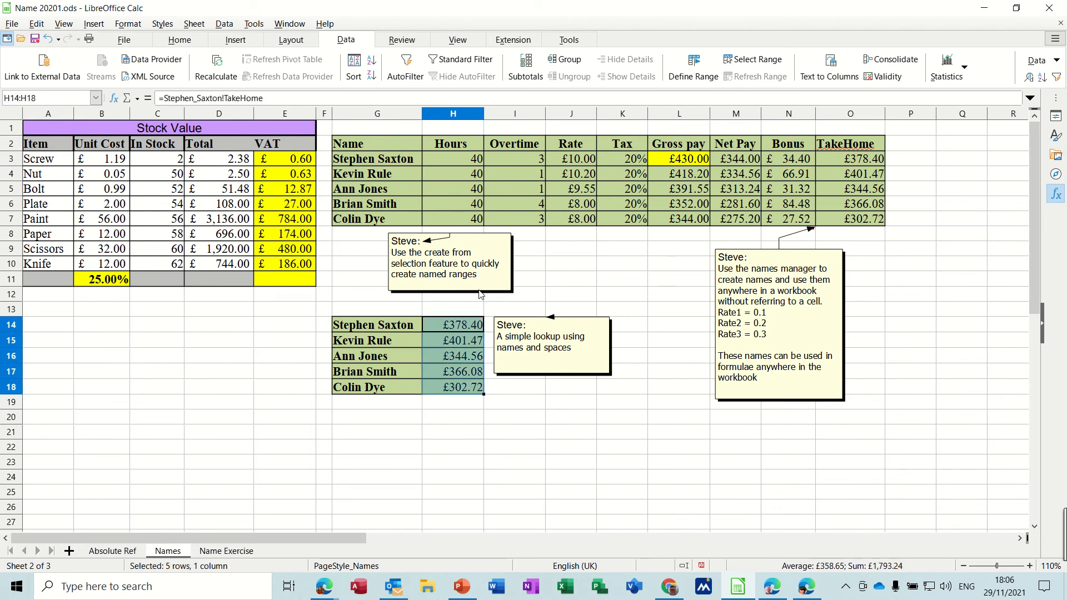
left_click(694, 65)
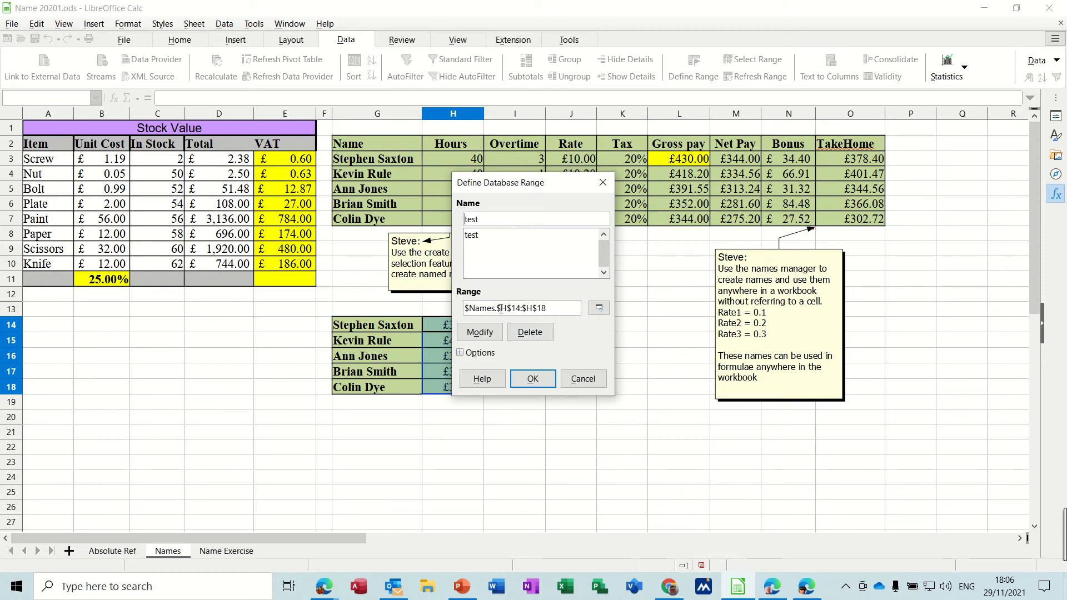
left_click(581, 380)
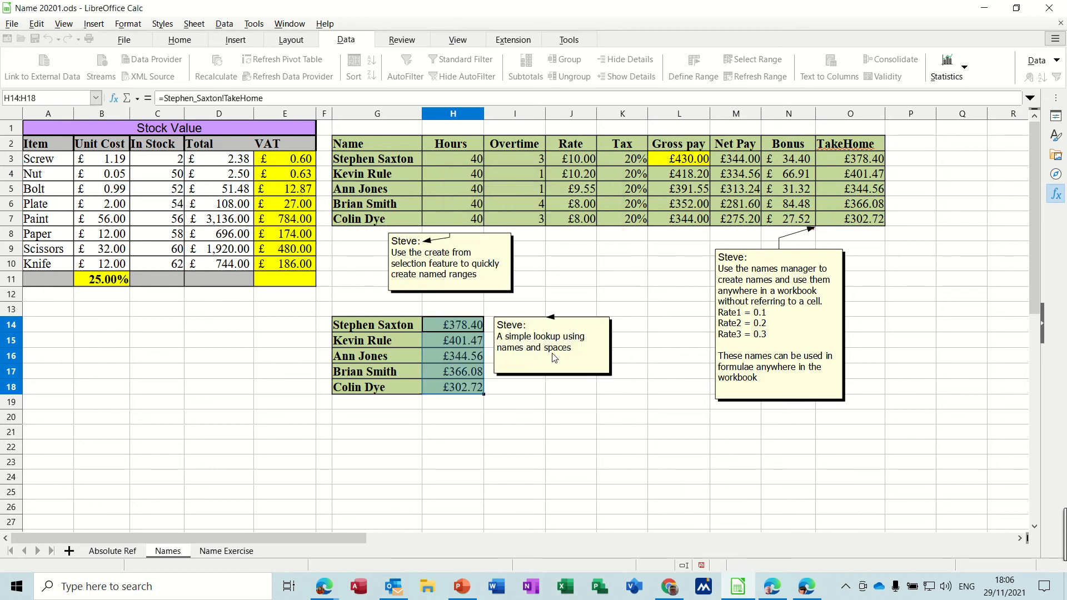
left_click(521, 399)
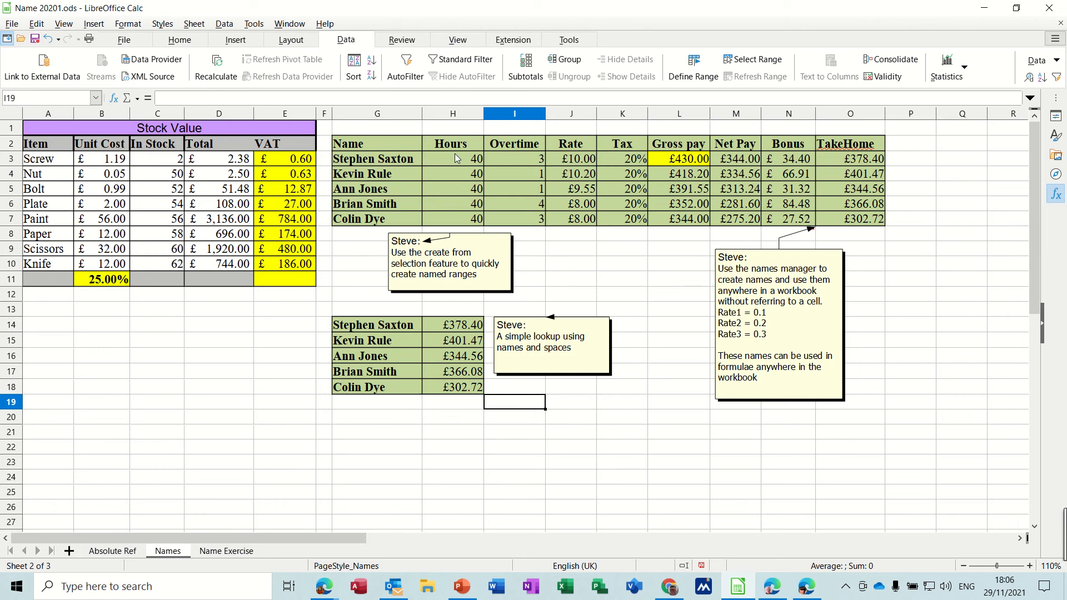
- Compare the Gross pay formulas in L3 and L4 to see how cell references and range names are used
left_click(689, 173)
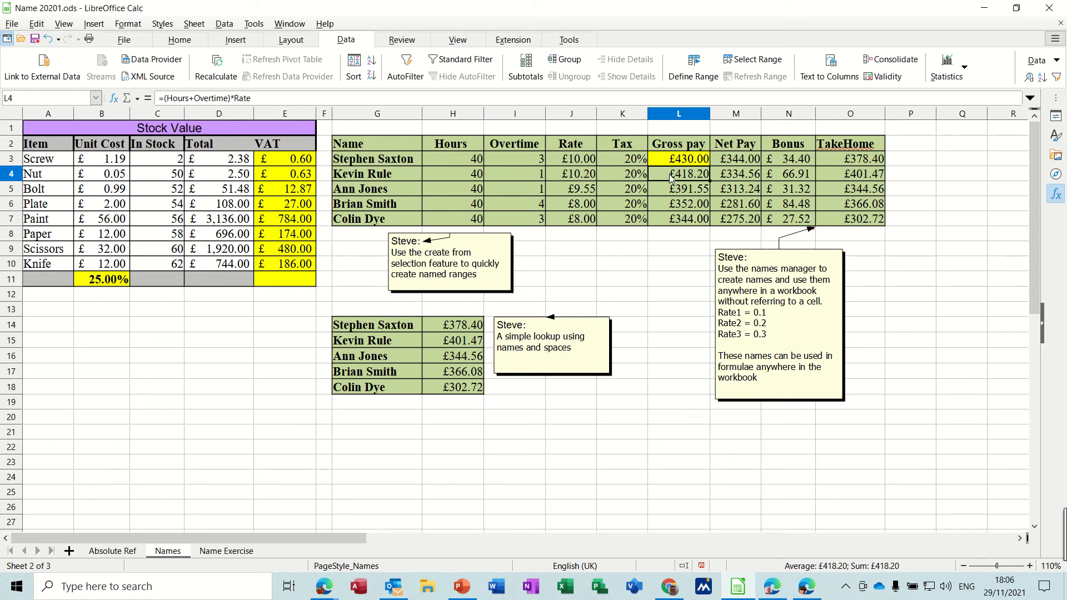
left_click(682, 161)
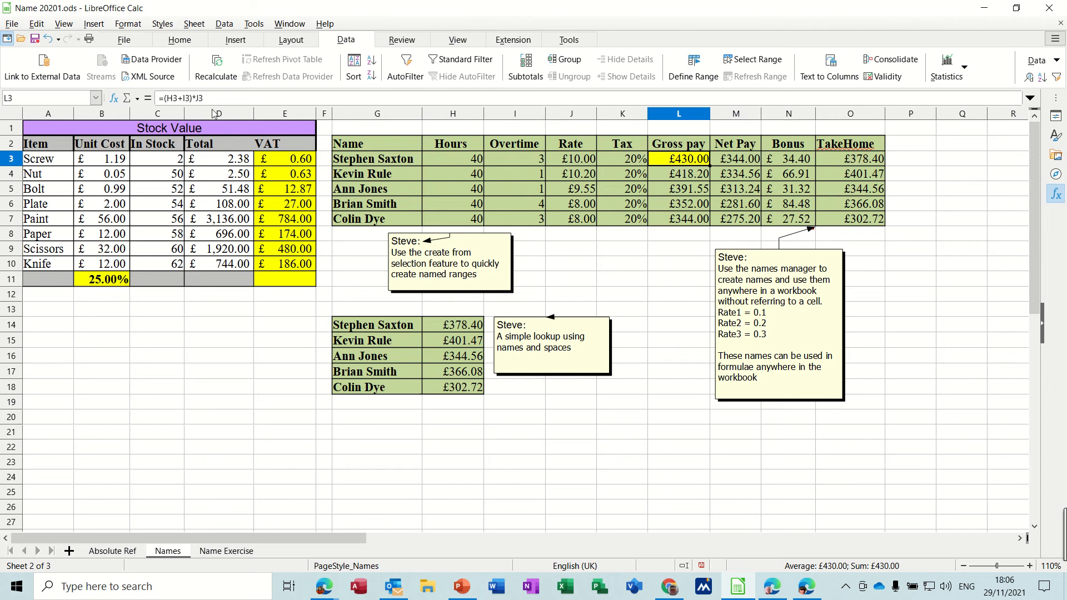
left_click(683, 178)
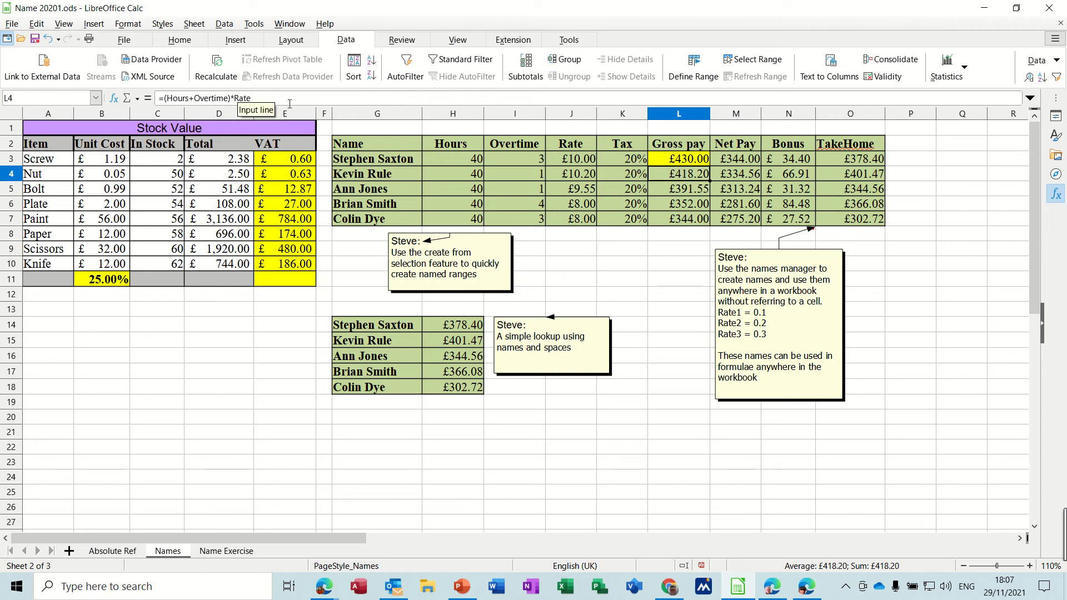
- On the Name Exercise sheet, define a database range named Duration for cells B3:B14
left_click(226, 551)
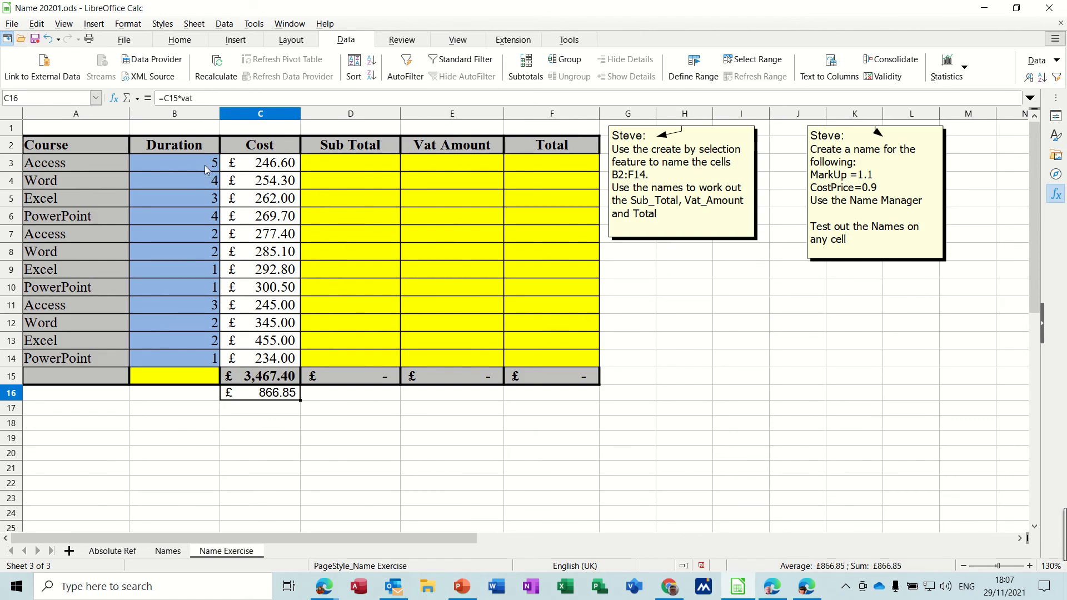
left_click_drag(188, 158, 186, 356)
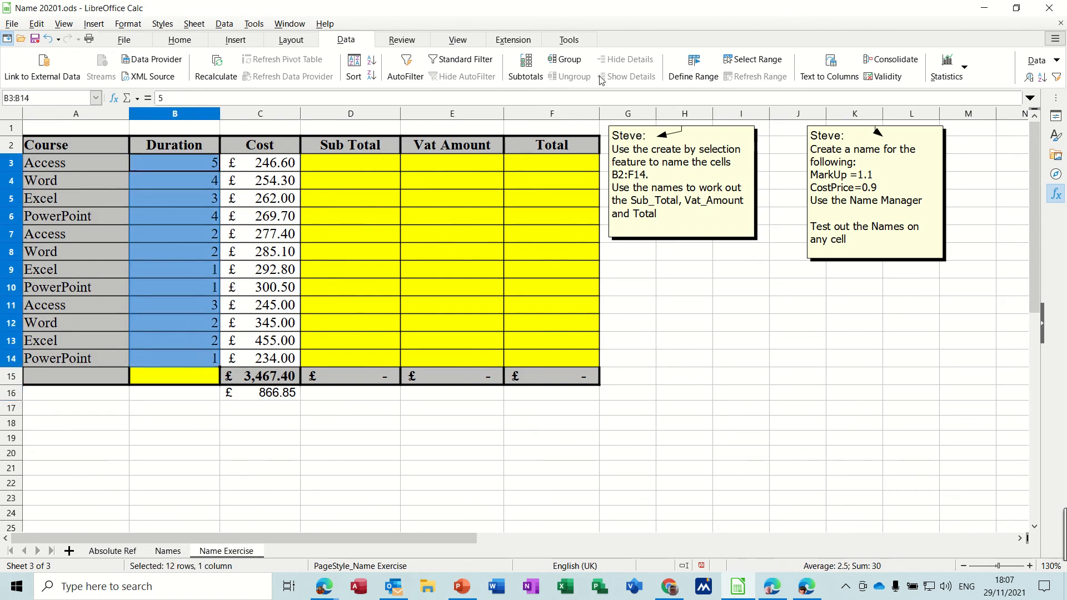
left_click(686, 70)
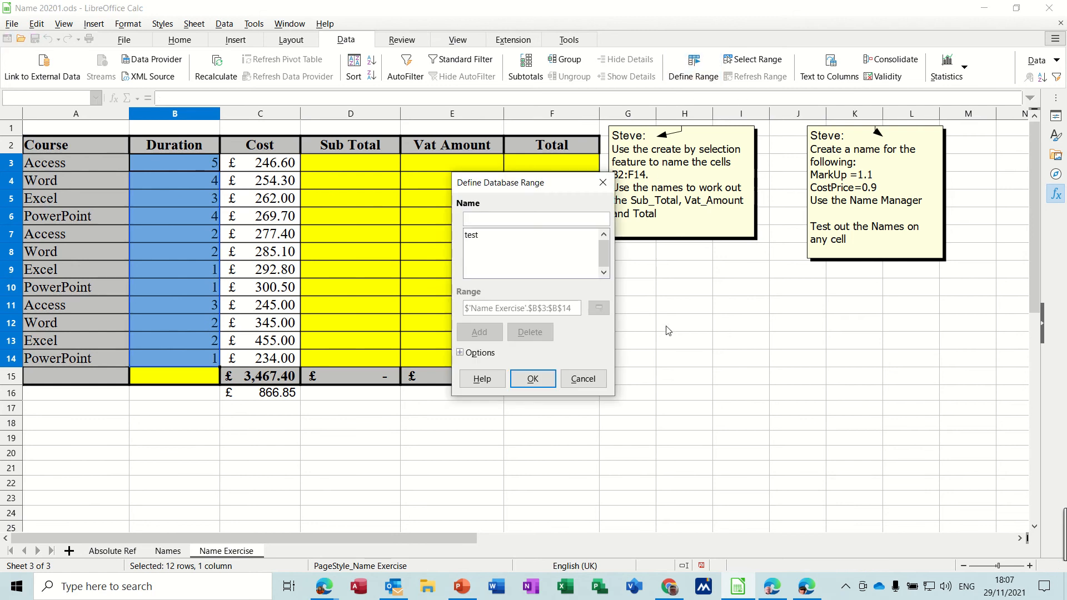
type("Duration")
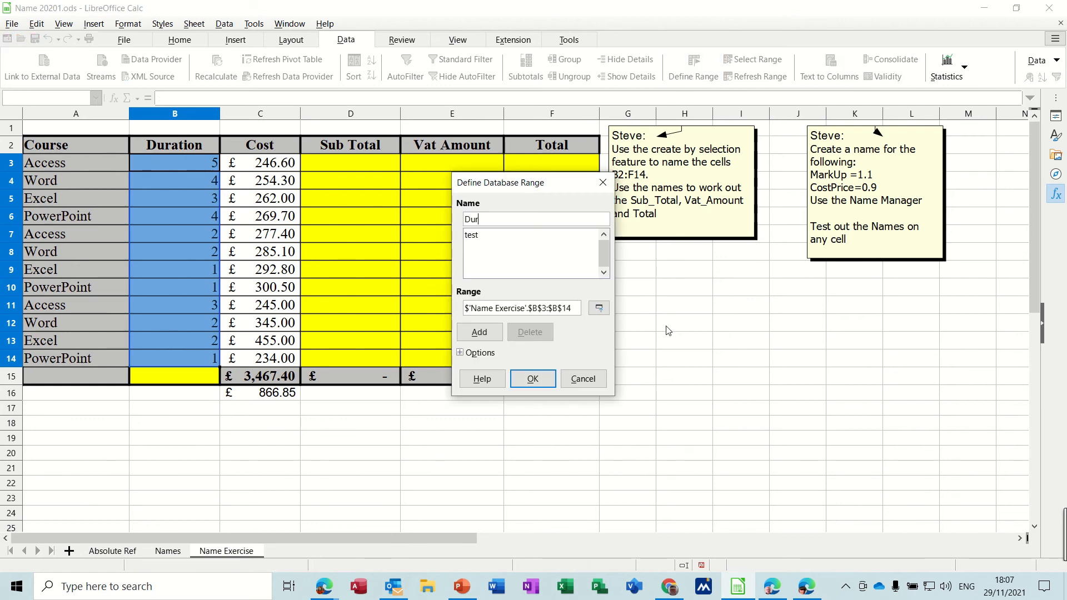
left_click(480, 332)
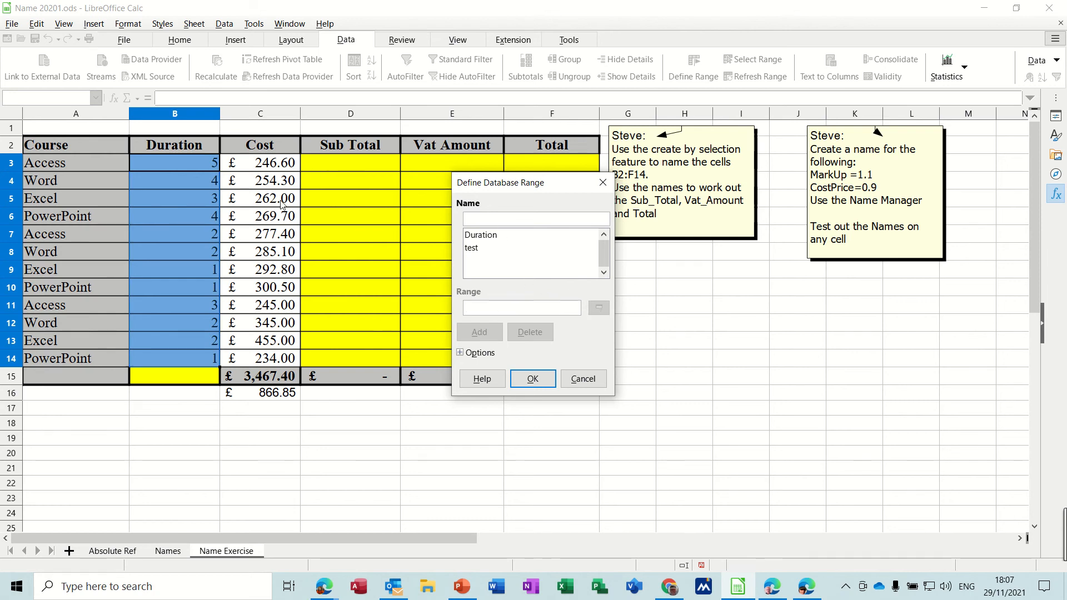
- Add a database range named Cost that refers to cells C3:C14 on the Name Exercise sheet
type("Cost")
left_click(599, 308)
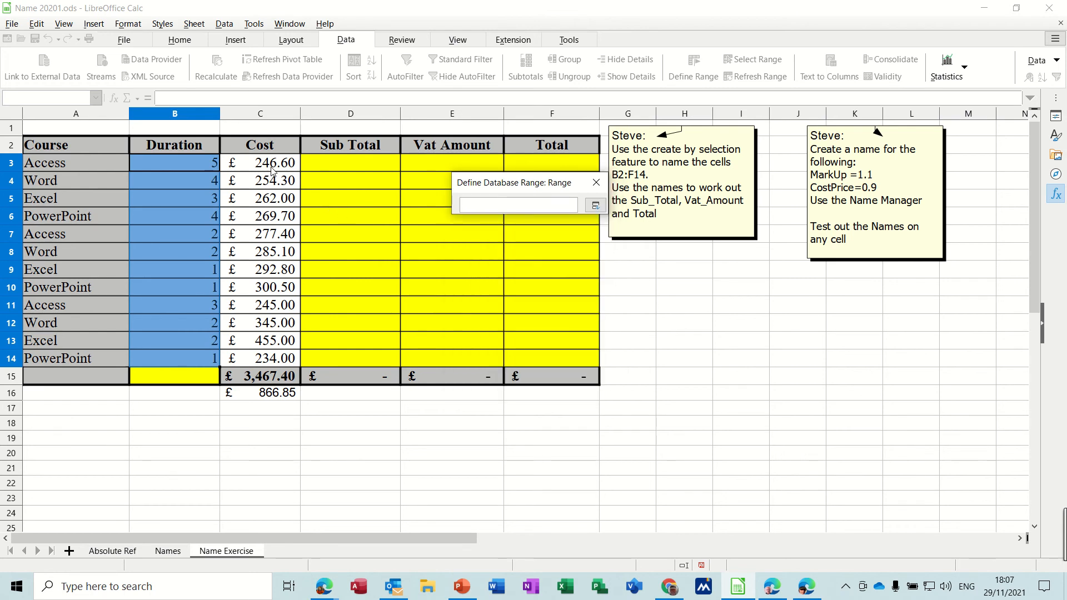
left_click_drag(273, 168, 273, 362)
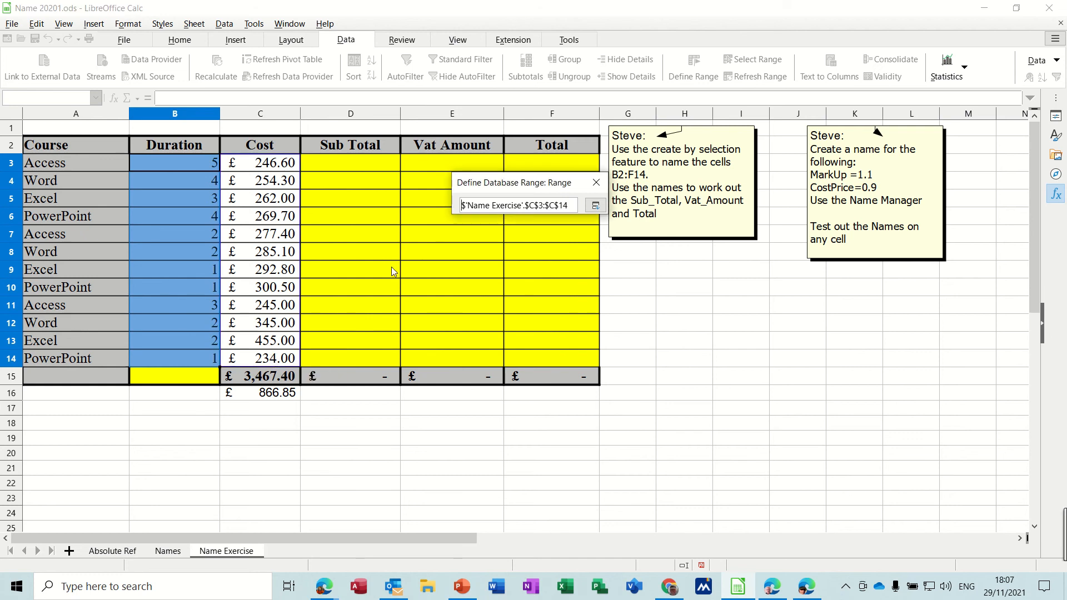
left_click(595, 206)
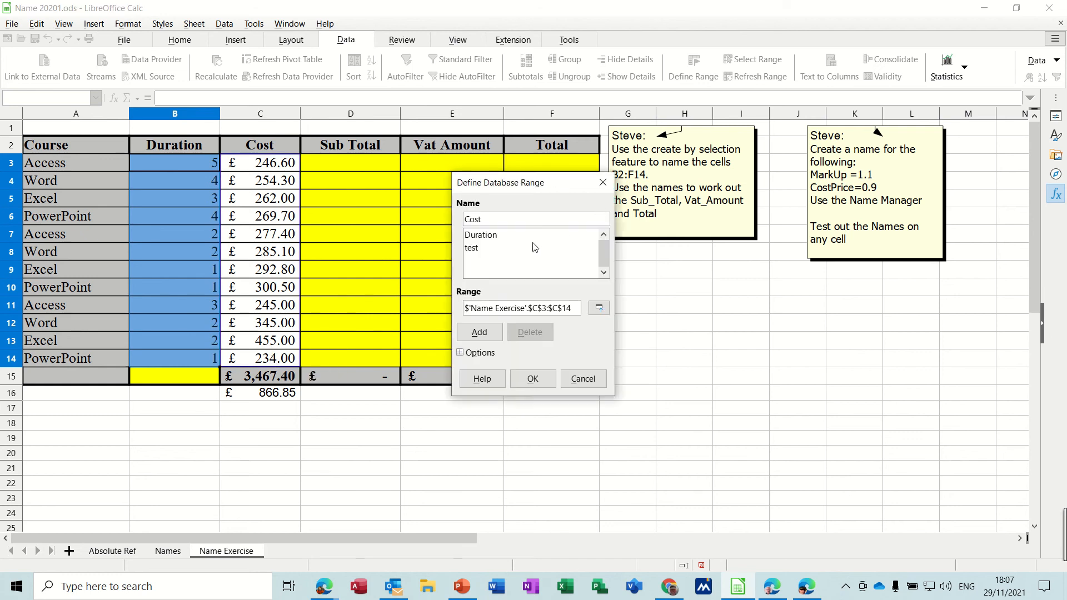
left_click(480, 331)
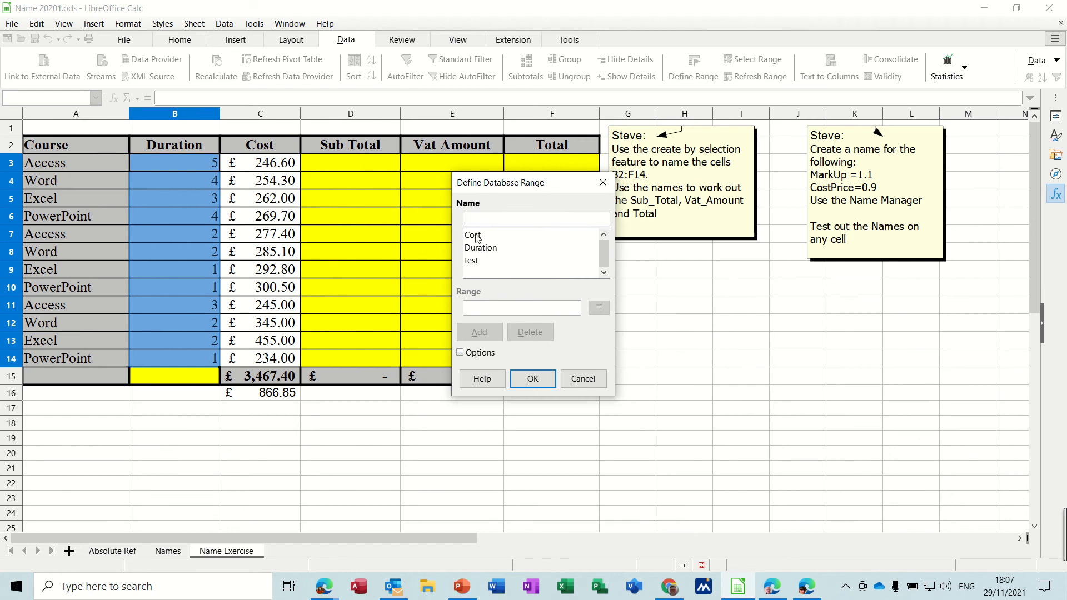
- Add a database range named Sub_Total that refers to cells D3:D14 on the Name Exercise sheet
type("sub_Total")
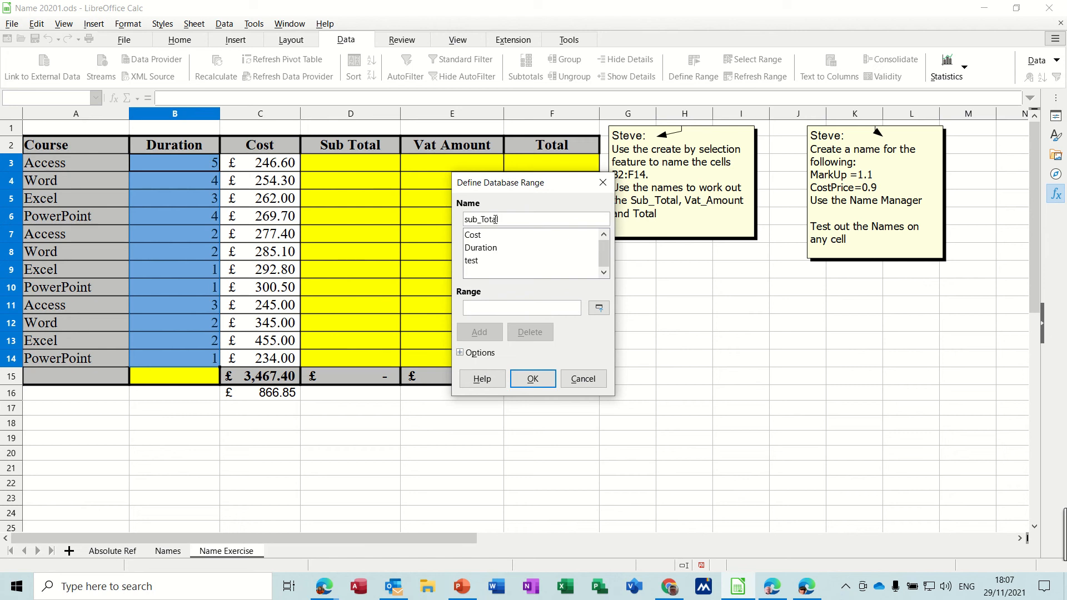
left_click(469, 220)
key("BackSpace")
type("S")
left_click(598, 308)
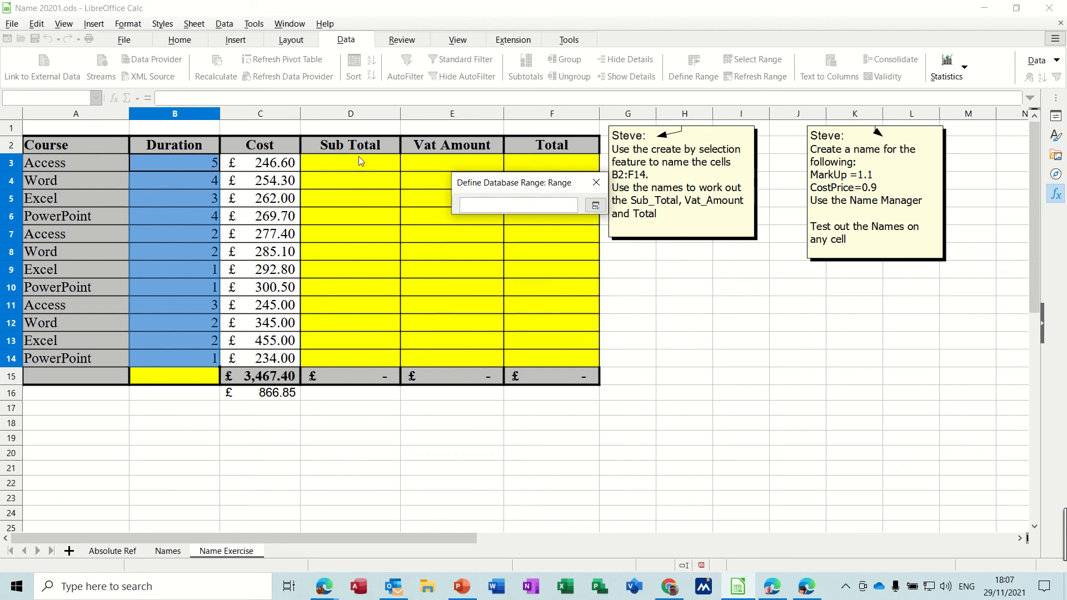
left_click_drag(358, 161, 356, 359)
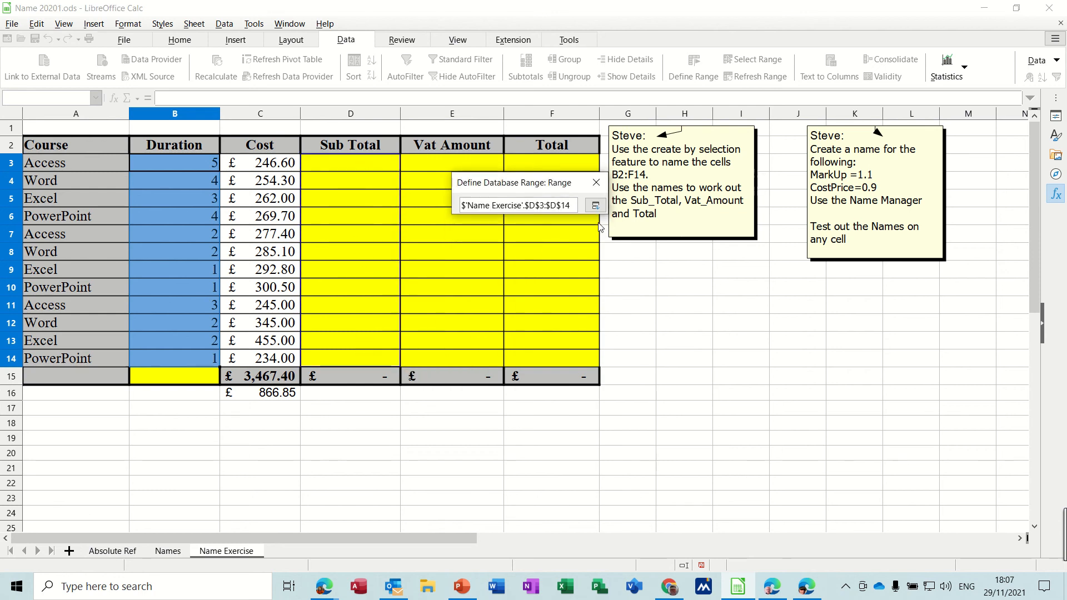
left_click(595, 206)
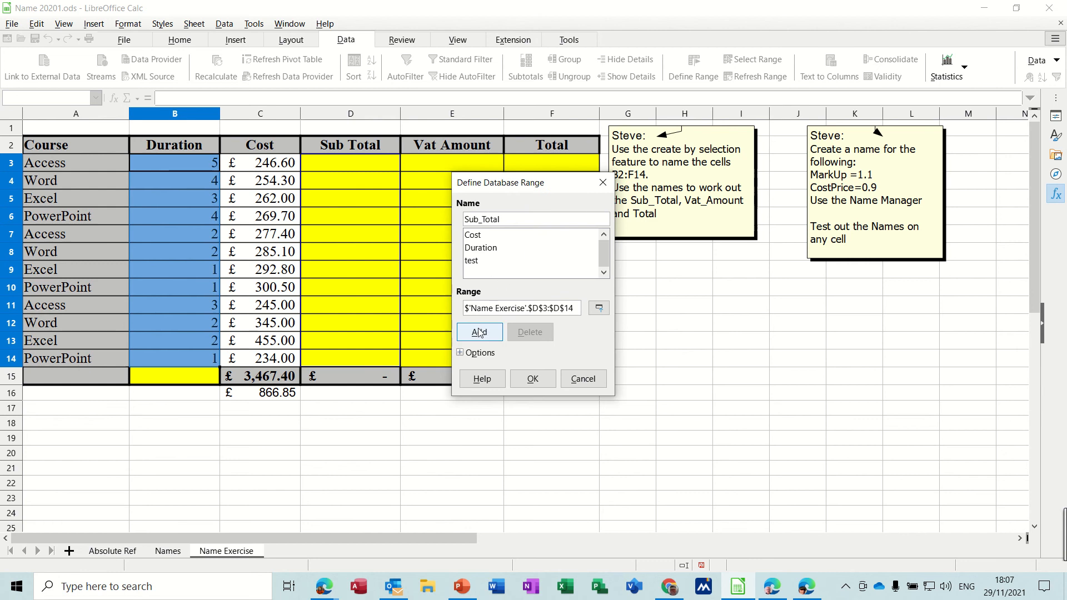
left_click(479, 332)
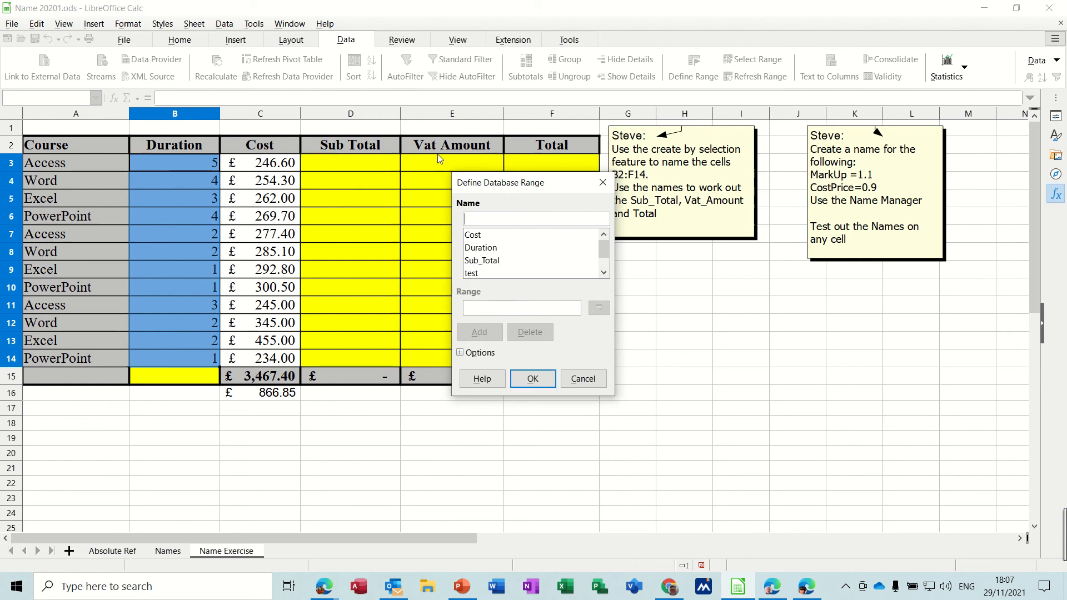
- Add a database range named Vat_Amount for cells E3:E14 and save the defined ranges
type("Vat_Amou")
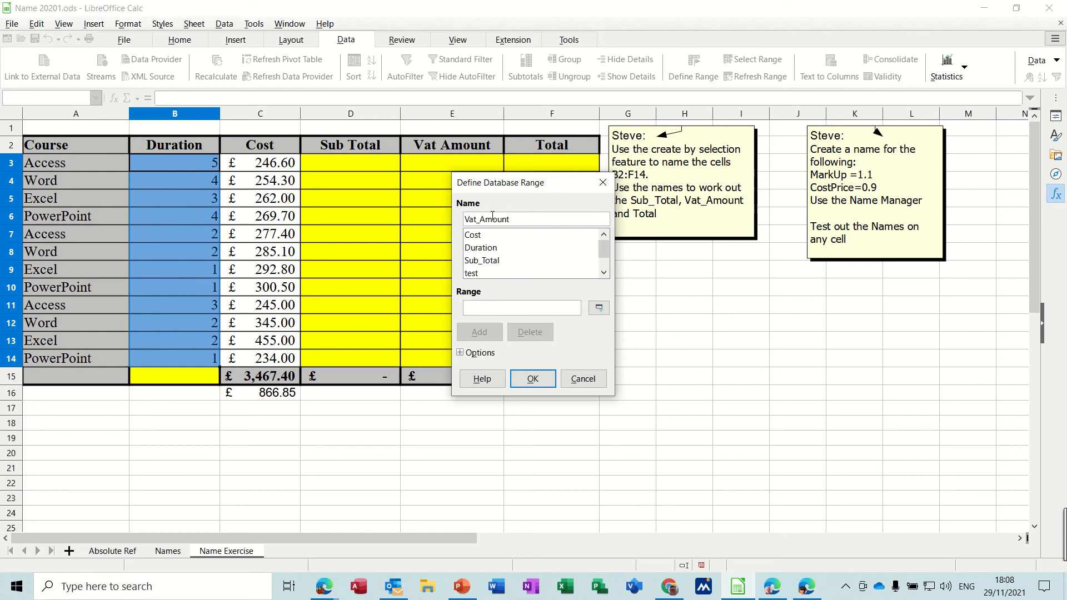
type("nt")
left_click(598, 308)
left_click_drag(417, 164, 437, 358)
left_click(596, 207)
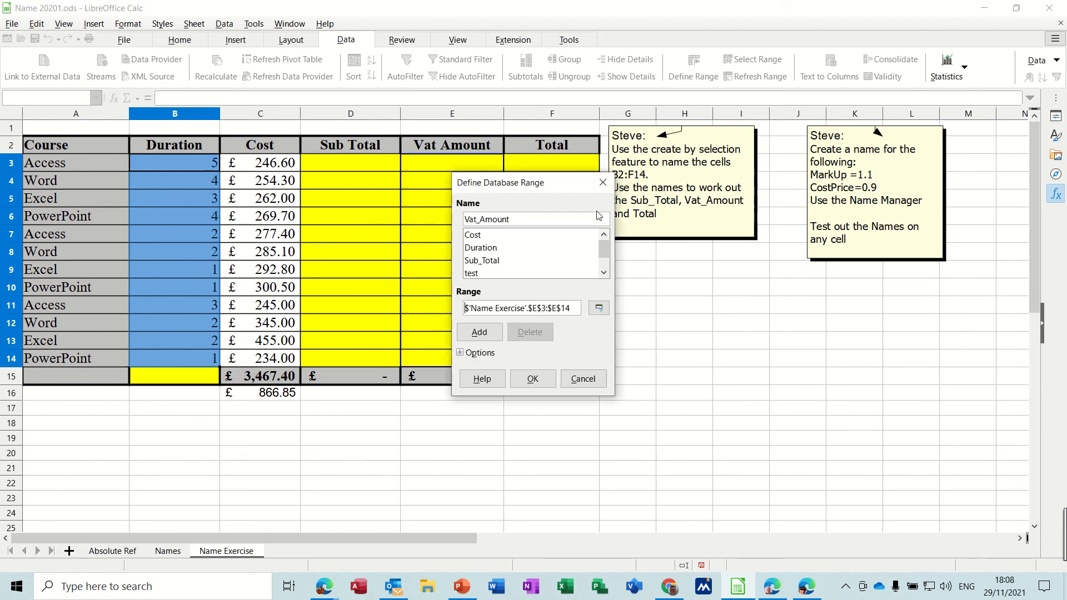
left_click(473, 329)
left_click(531, 381)
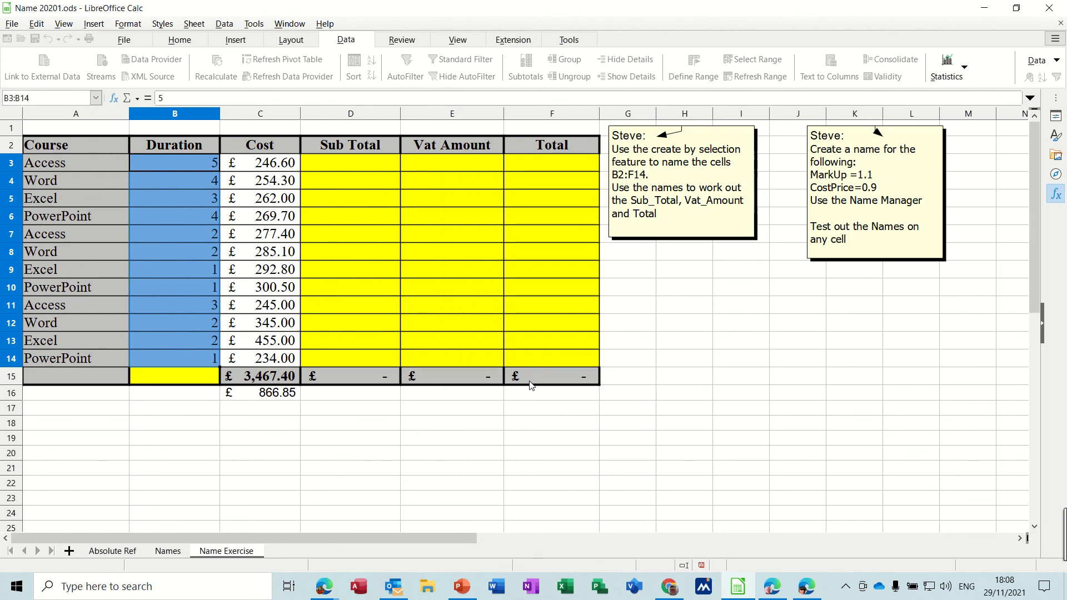
- Enter =duration*cost in D3 of the Sub Total column and fill the formula down to D14
left_click(344, 165)
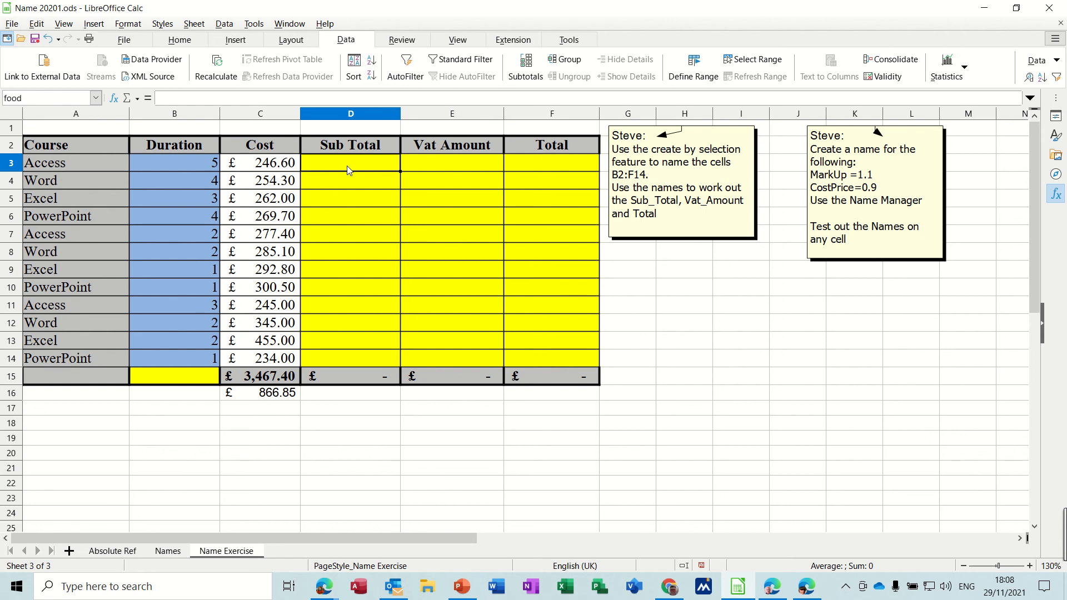
type("=dura")
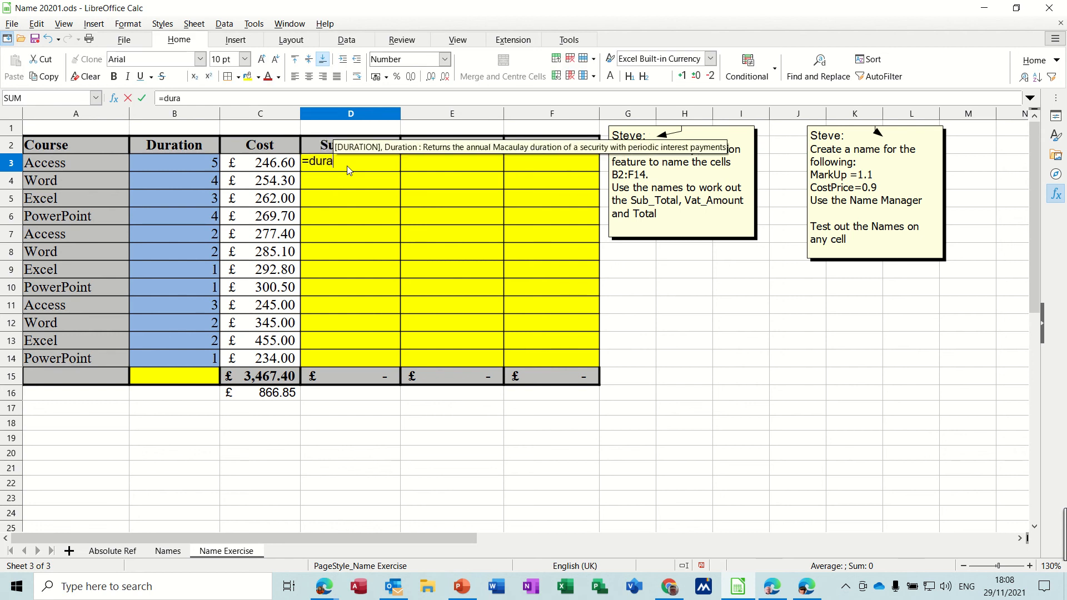
type("tion")
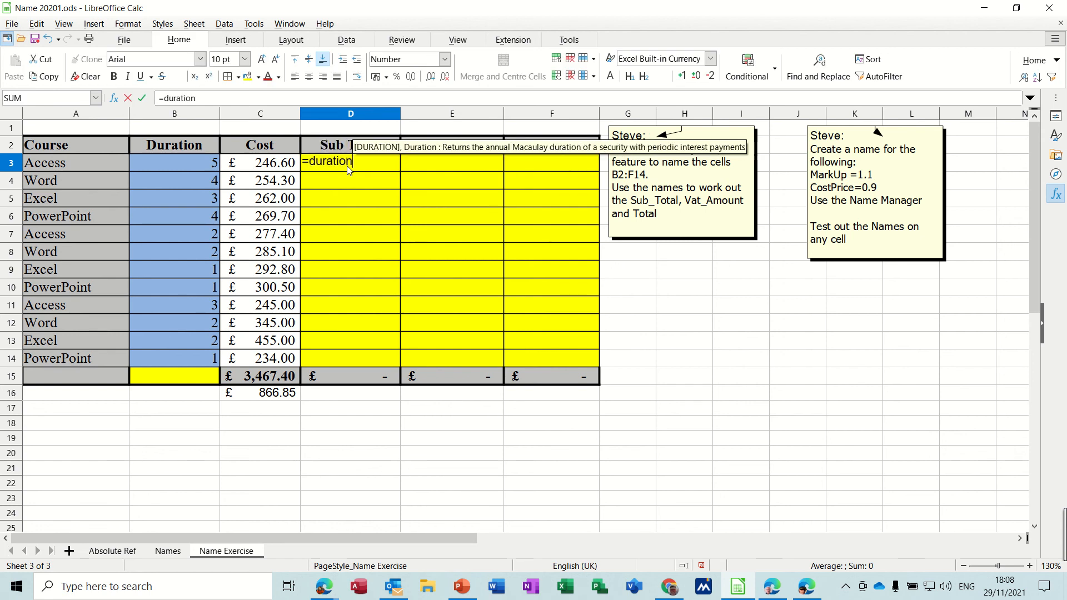
type("*cost")
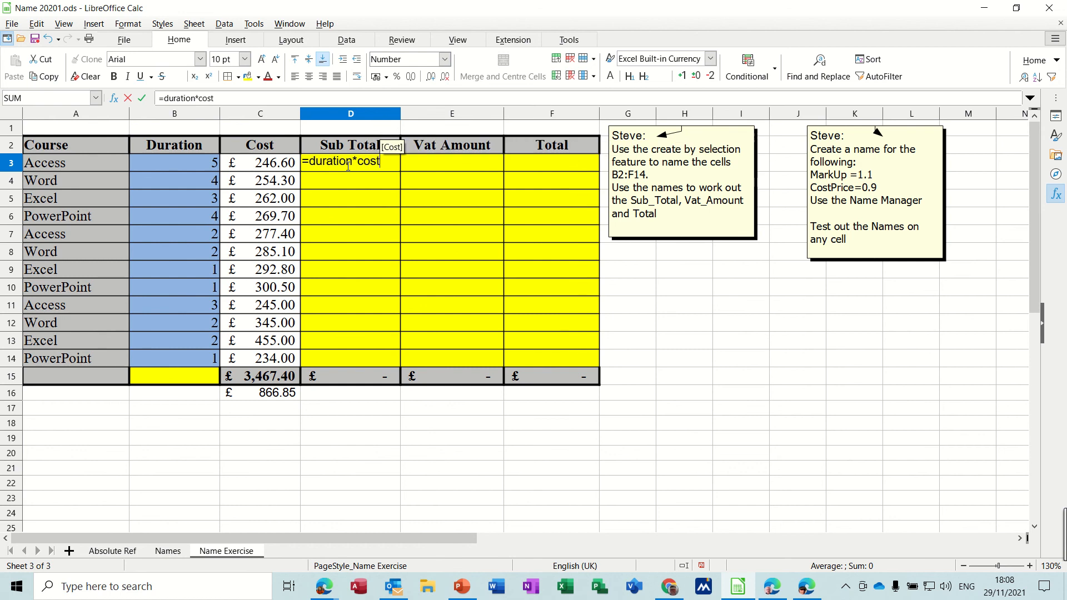
left_click(142, 99)
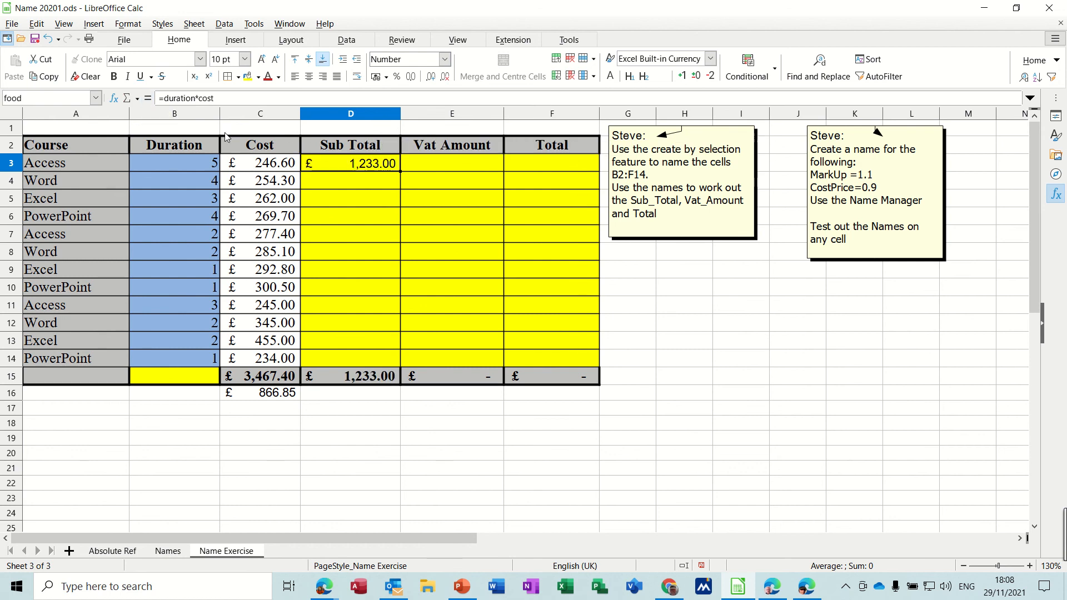
double_click(399, 172)
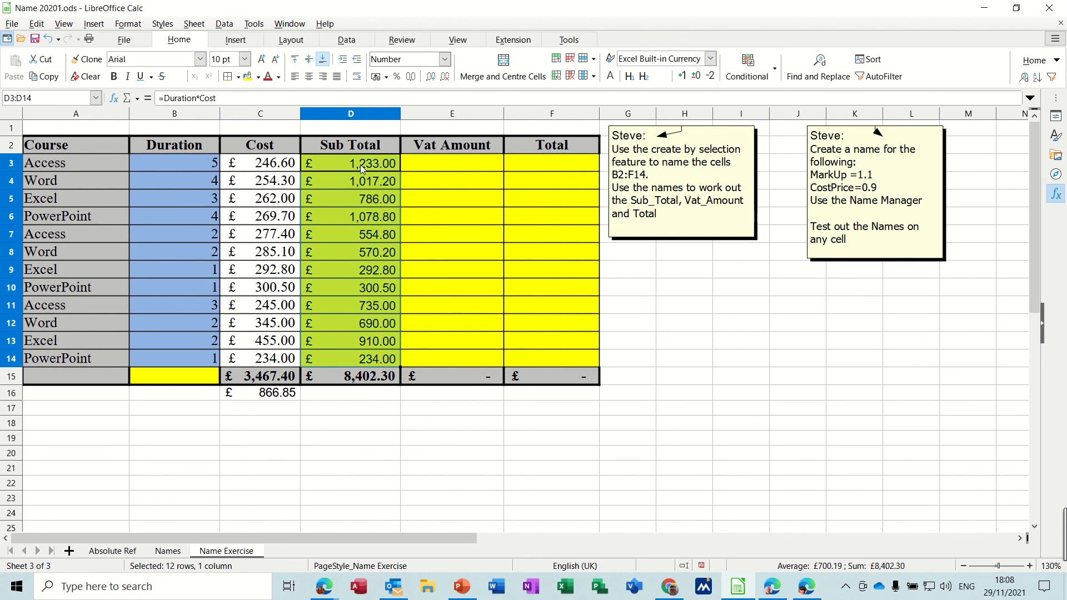
left_click(360, 164)
left_click(391, 179)
- Enter =sub_total*vat in E3 of the Vat Amount column and fill the formula down to E14
left_click(434, 165)
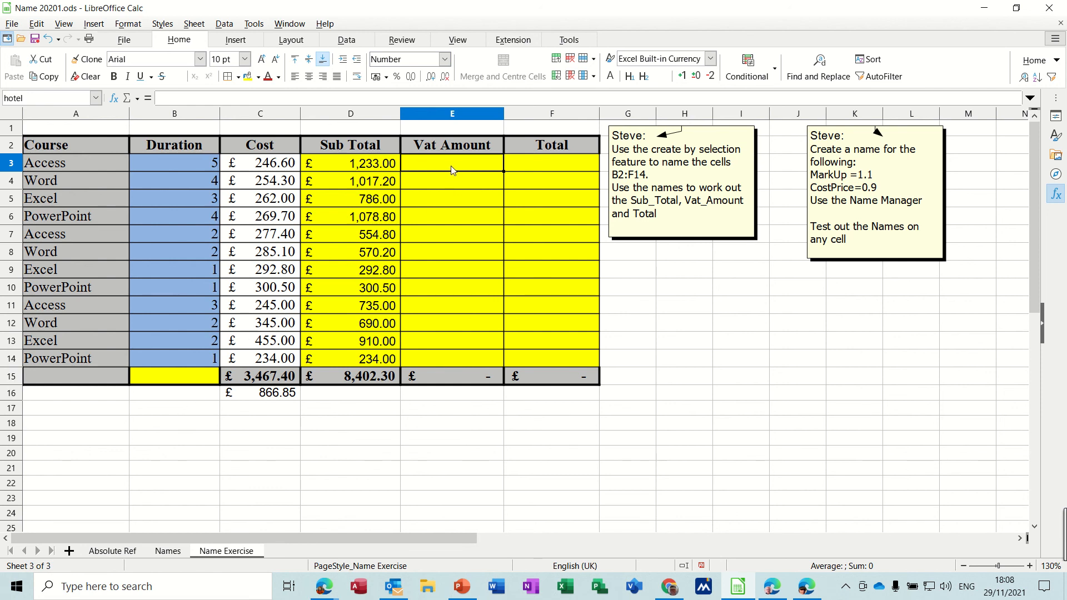
type("=")
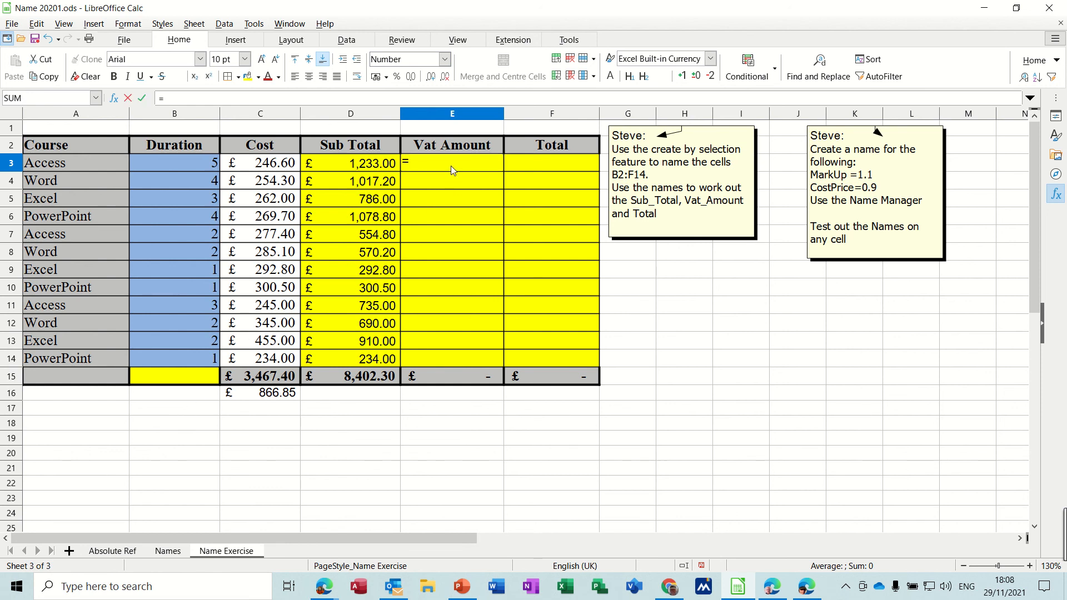
type("sub_")
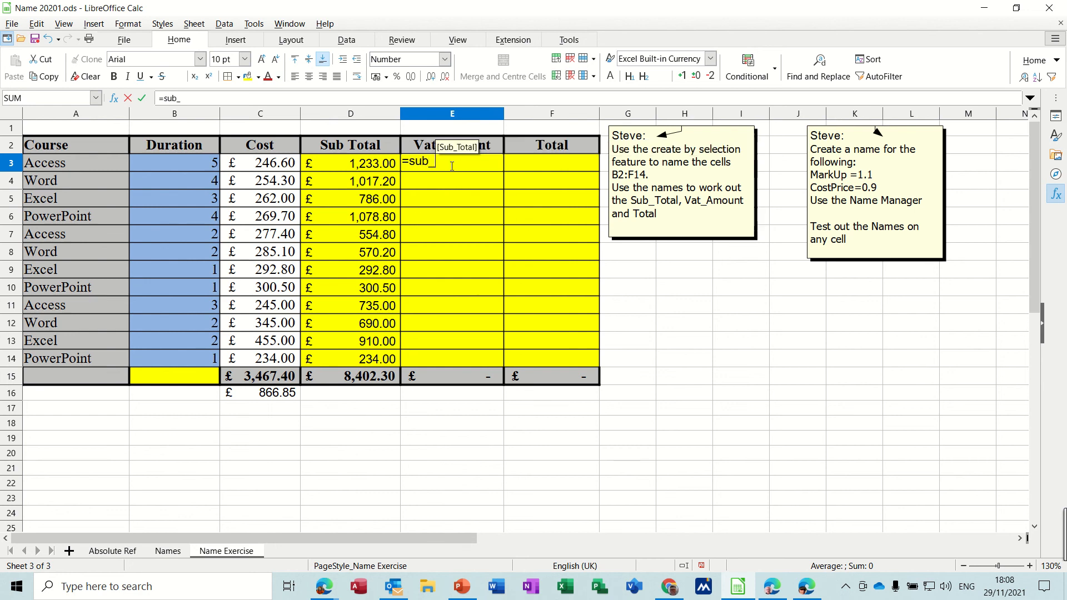
type("tota")
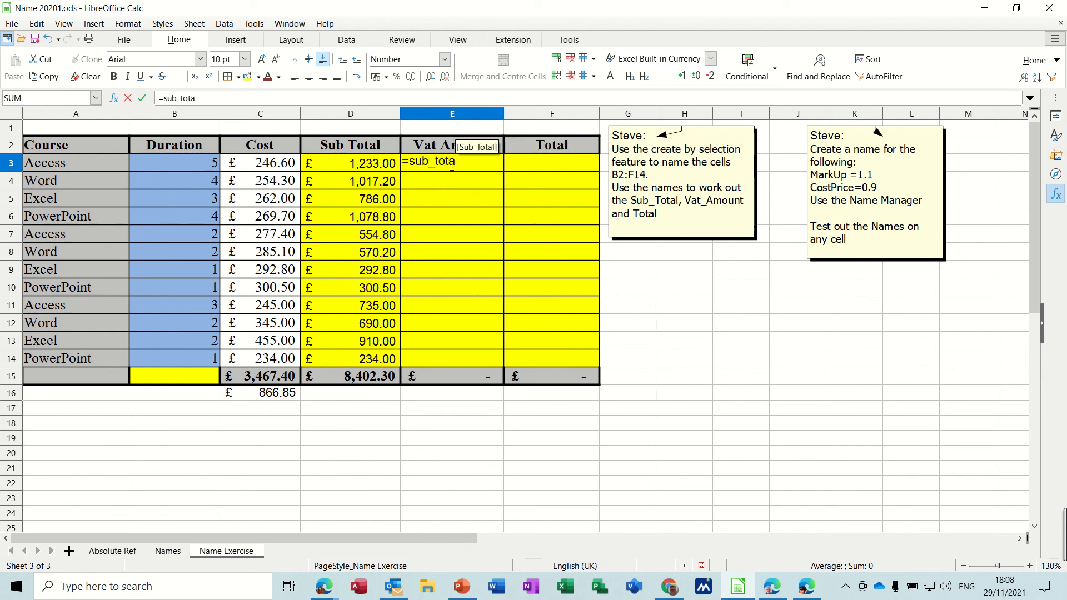
type("l*vat")
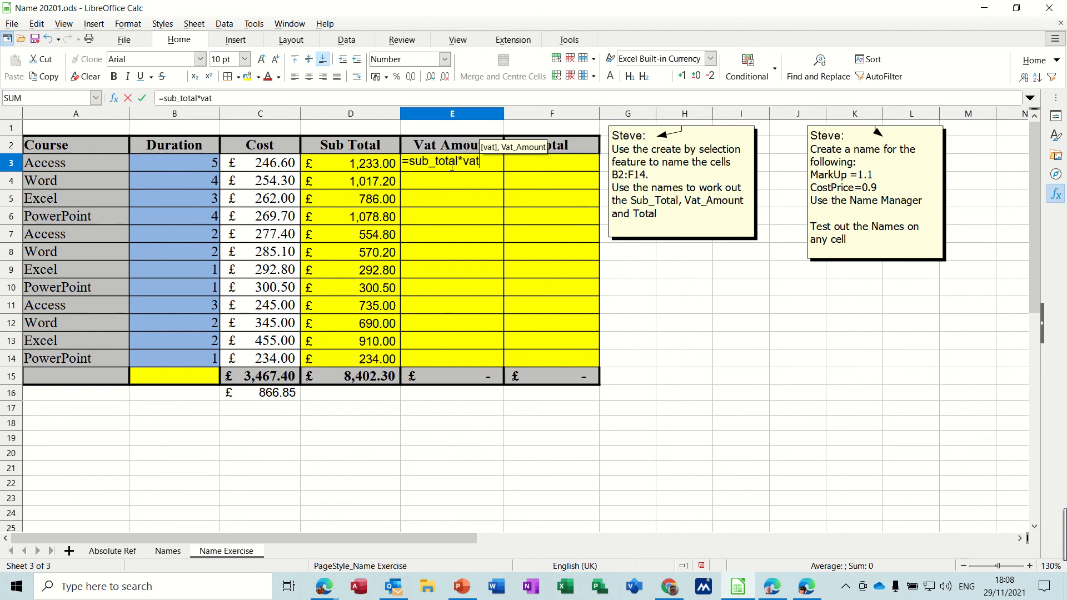
left_click(141, 100)
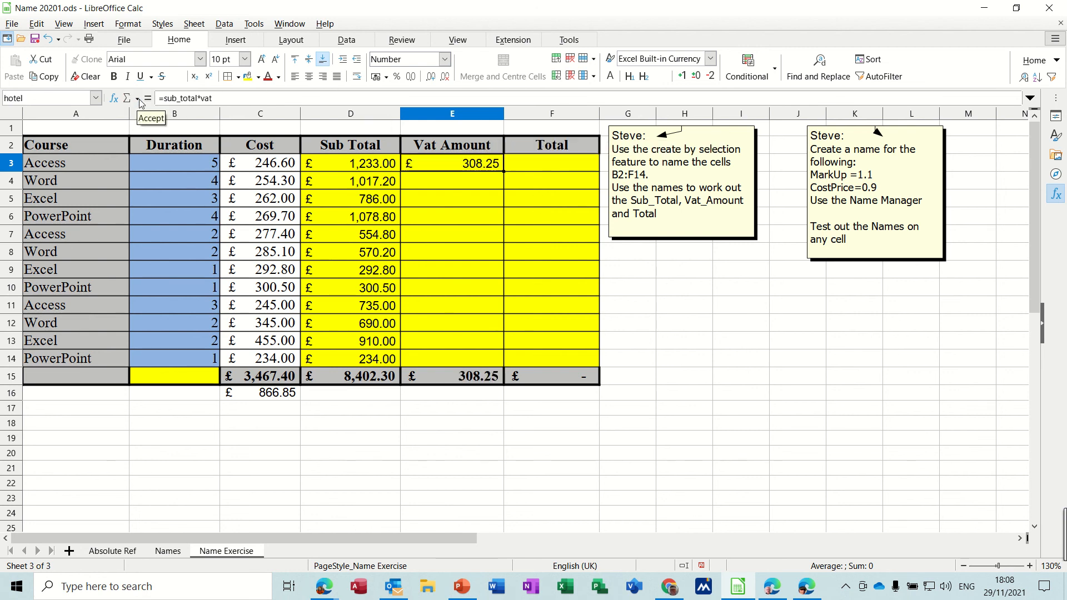
double_click(504, 170)
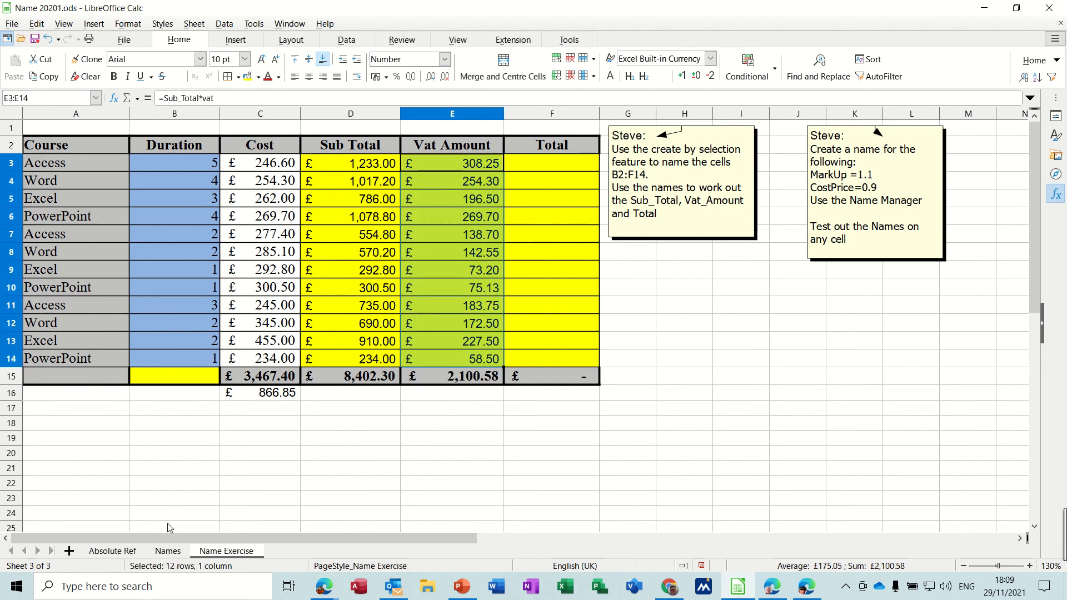
- On the Names sheet, set the VAT rate in cell B11 of the Stock Value table to 20%
left_click(168, 551)
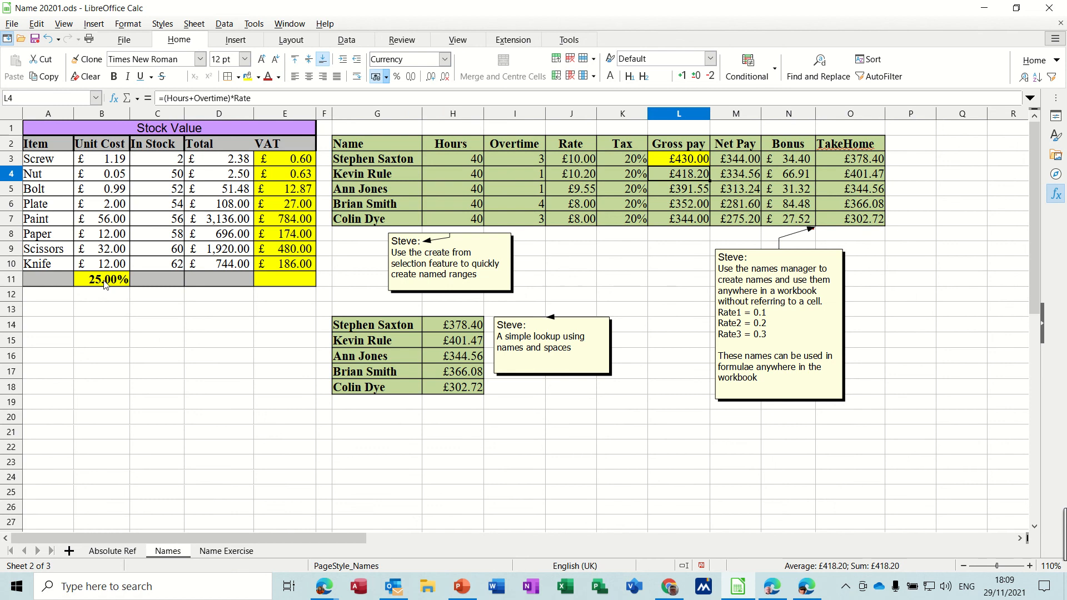
type("20")
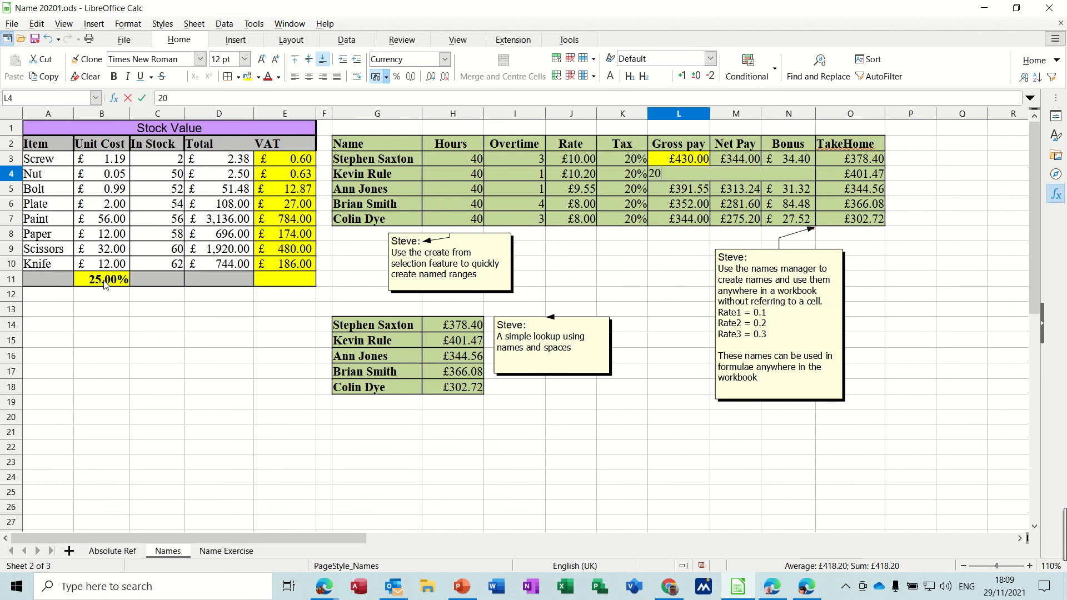
right_click(106, 284)
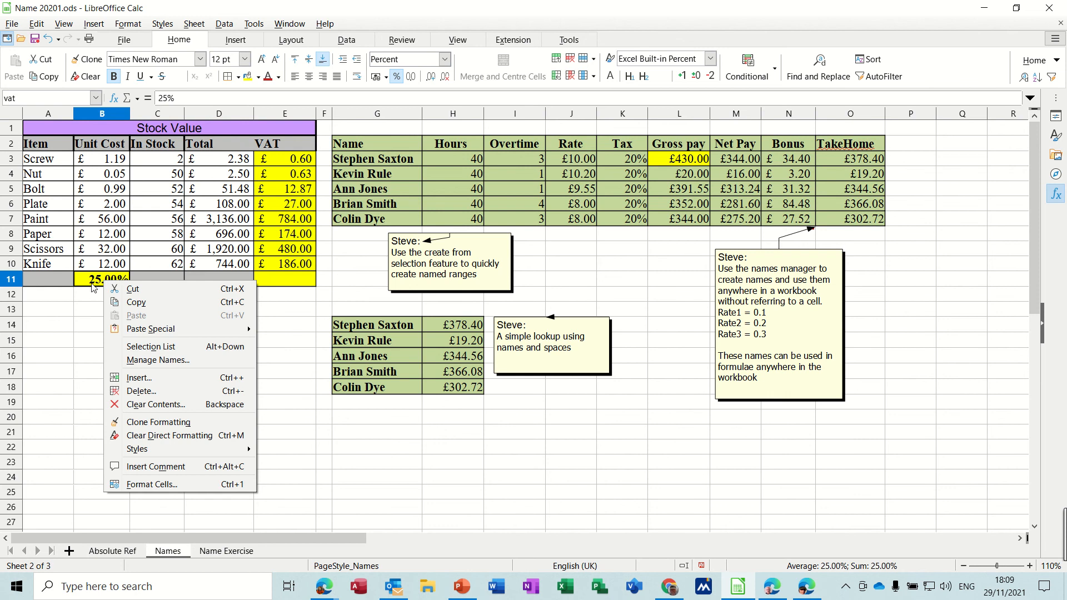
left_click(87, 283)
left_click(116, 330)
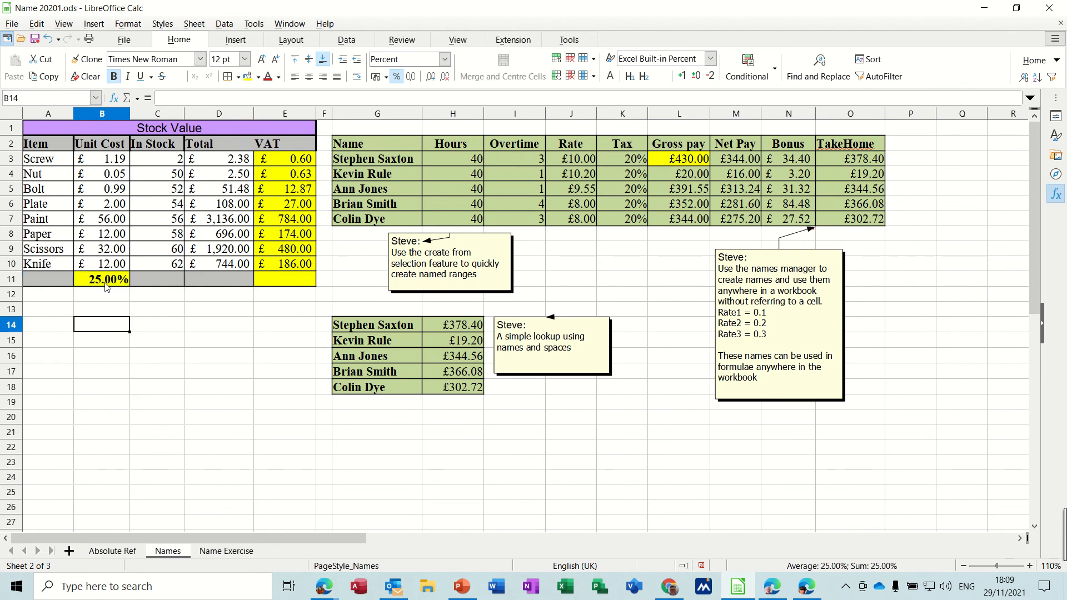
left_click(106, 283)
type("20")
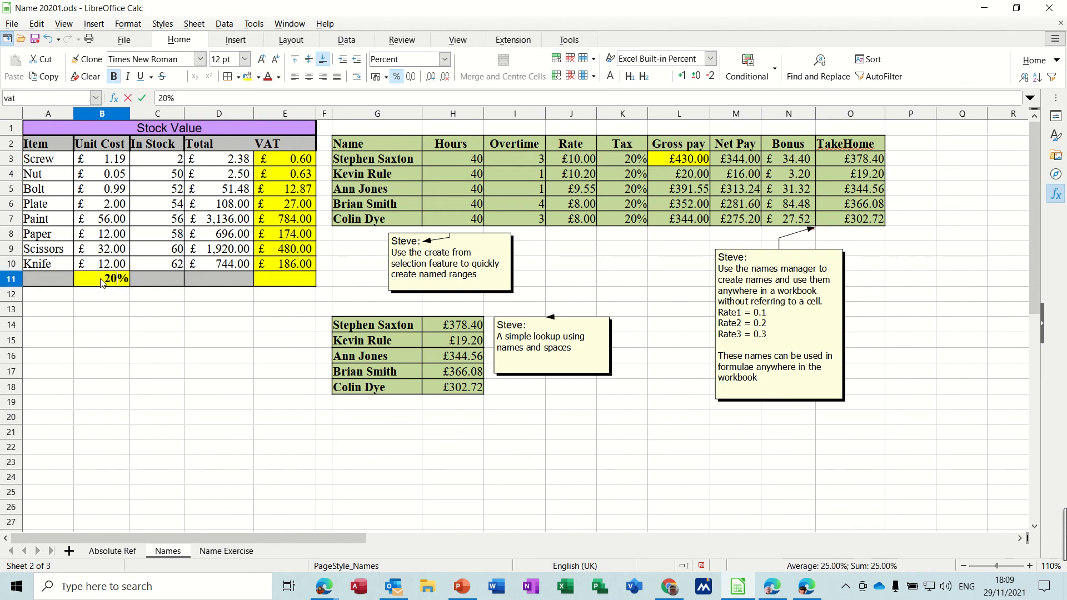
left_click(114, 323)
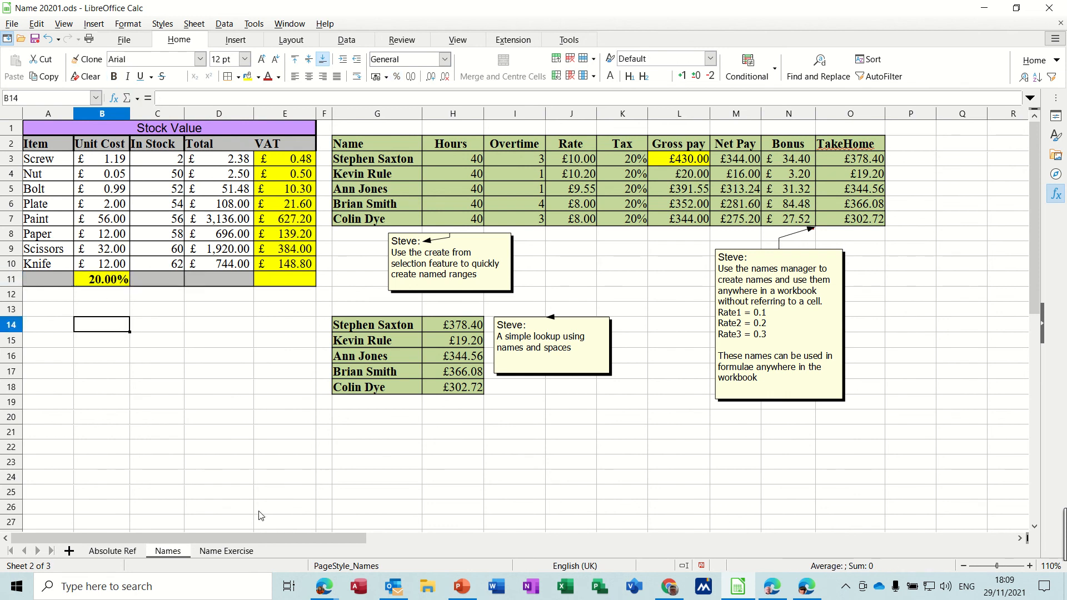
- On the Name Exercise sheet, enter =sub_Total+vat_amount in F3 of the Total column and fill the formula down to F14
left_click(226, 551)
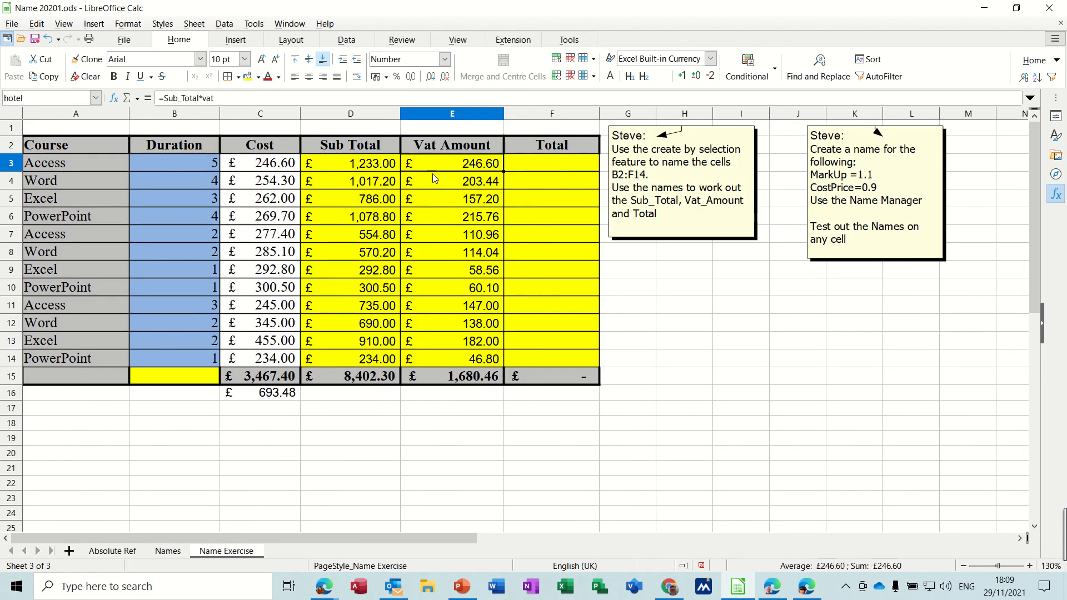
left_click(541, 167)
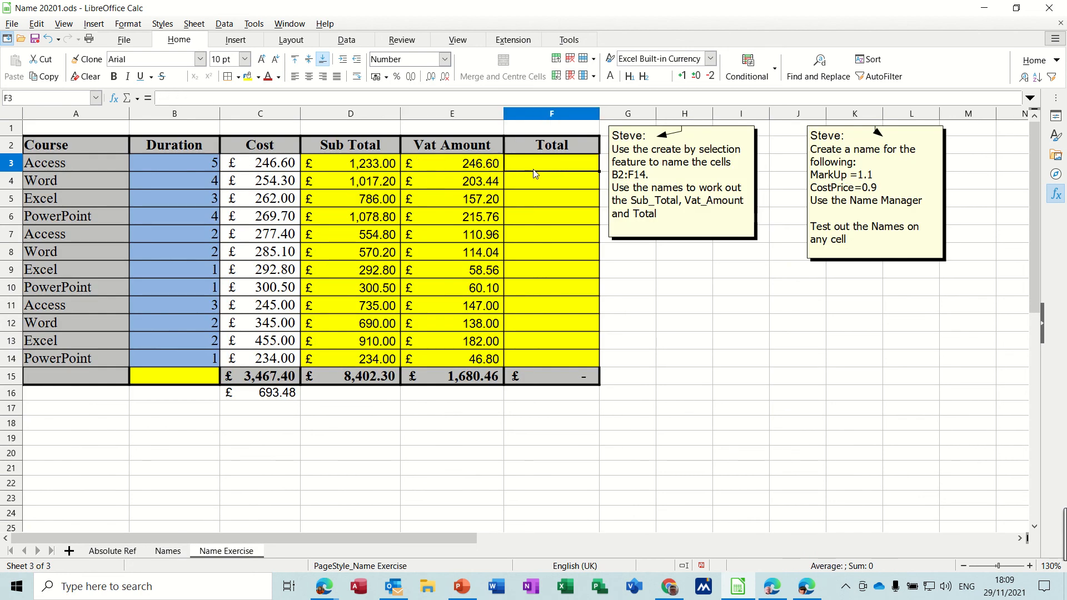
type("=")
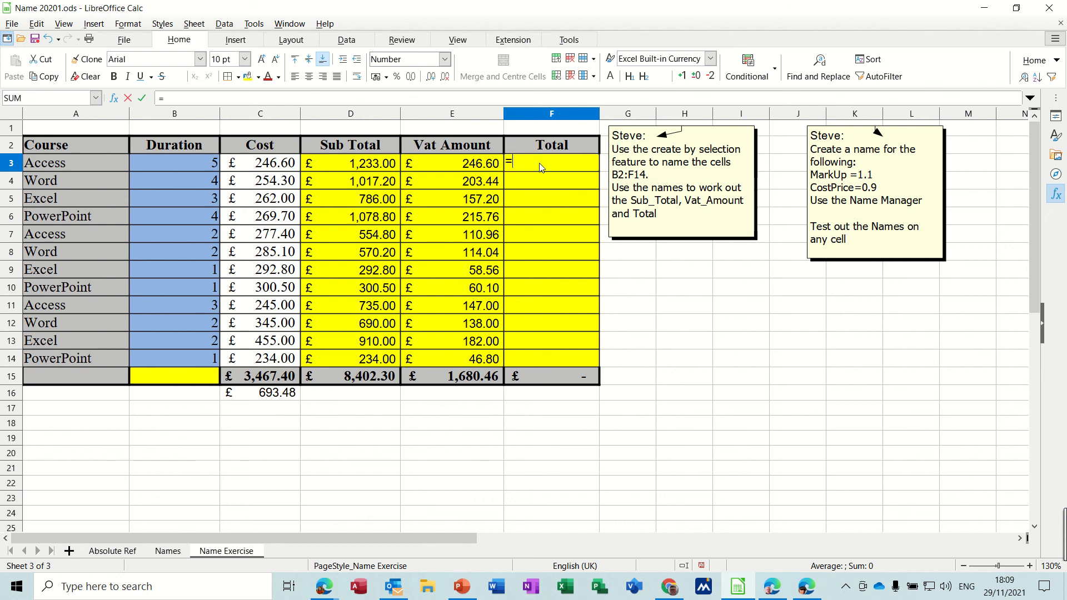
type("sub")
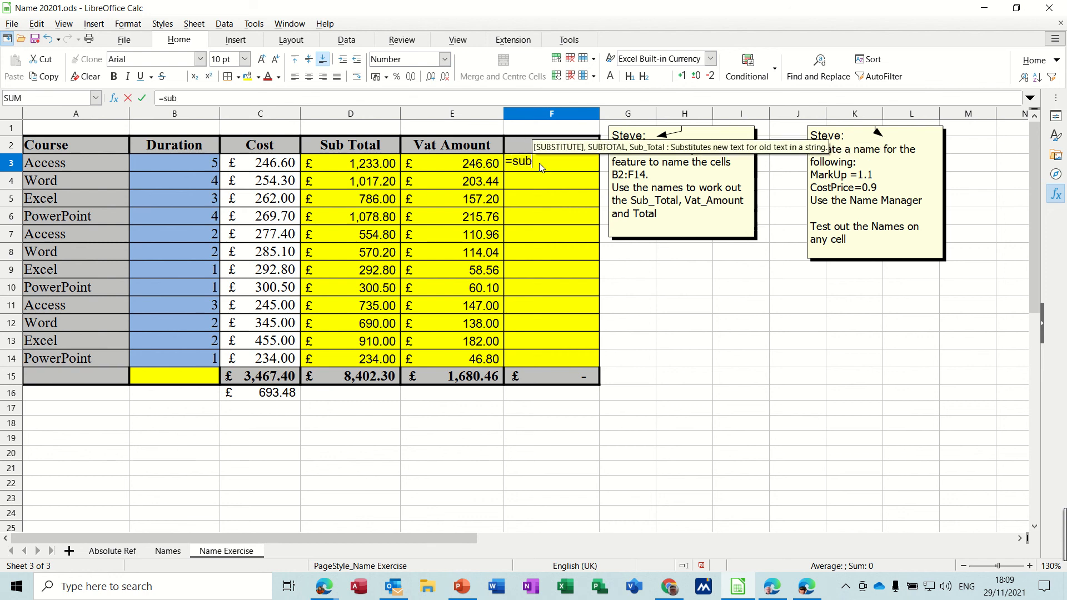
type("_")
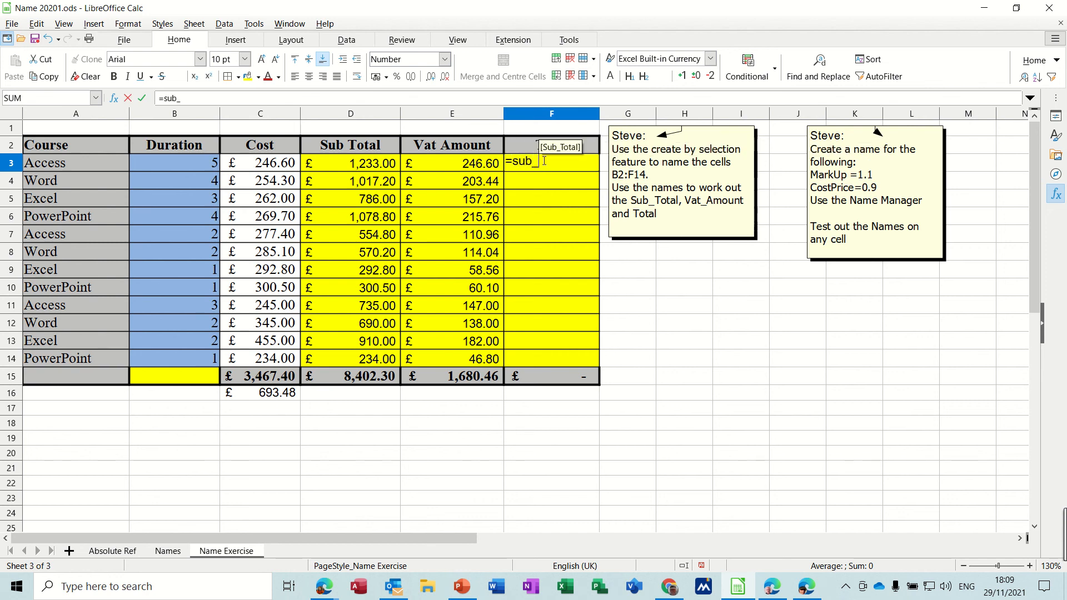
left_click(557, 151)
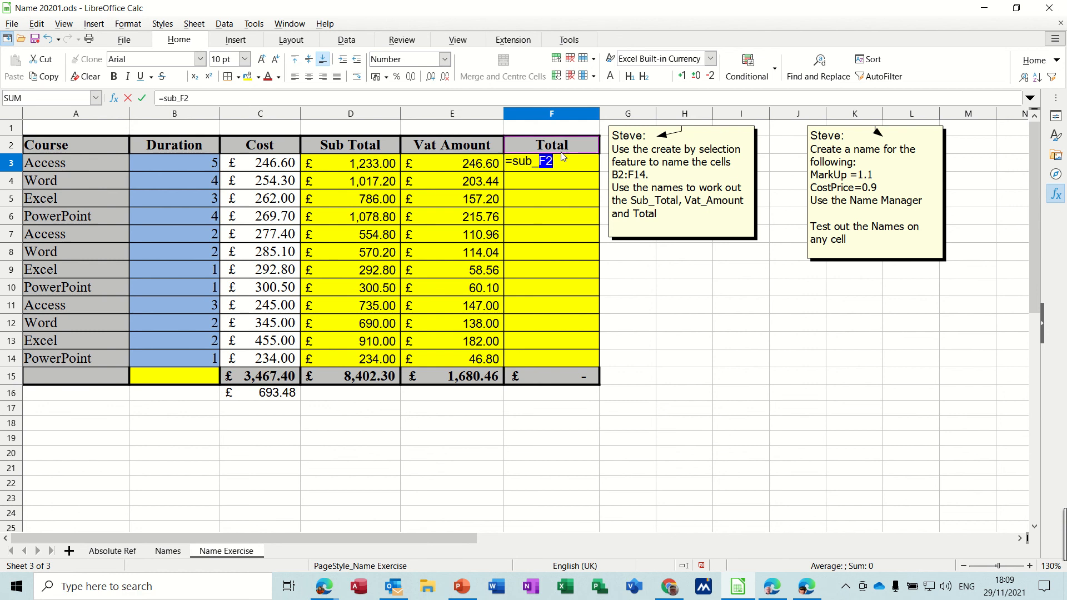
type("F")
key("BackSpace")
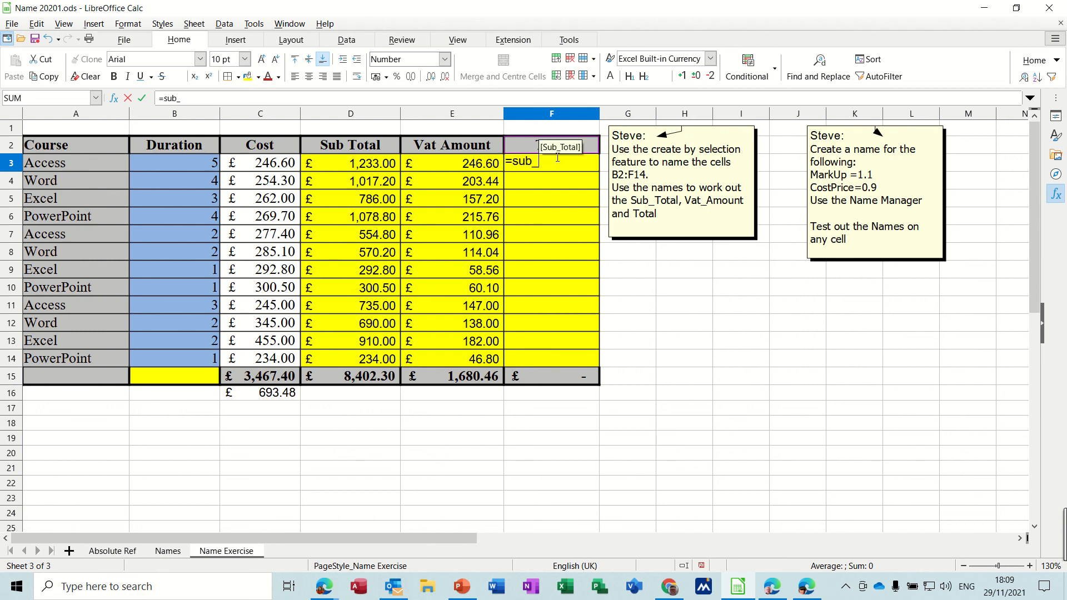
type("Total")
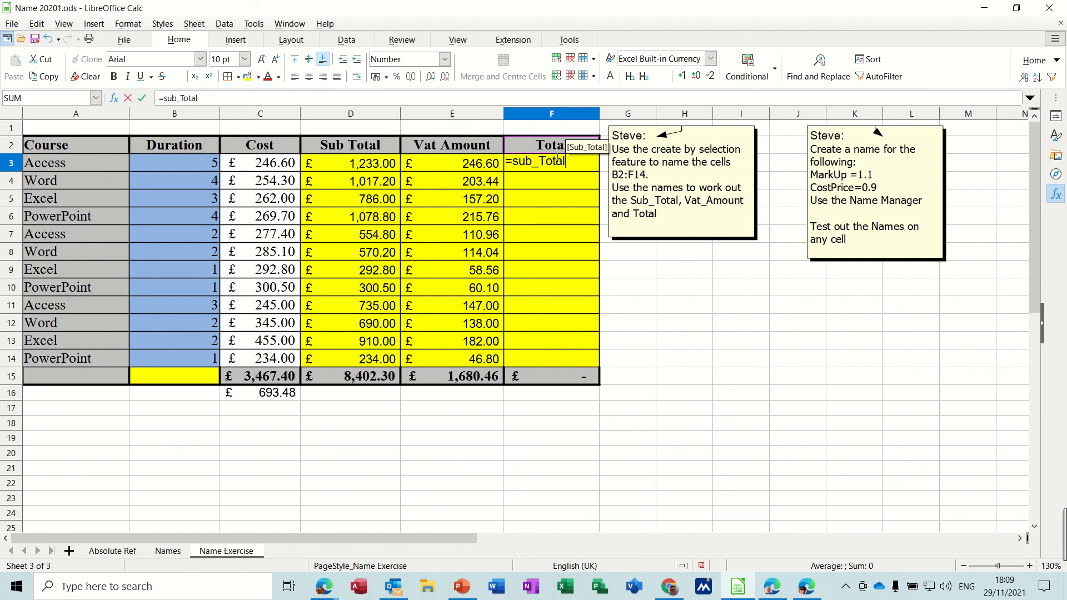
type("+v")
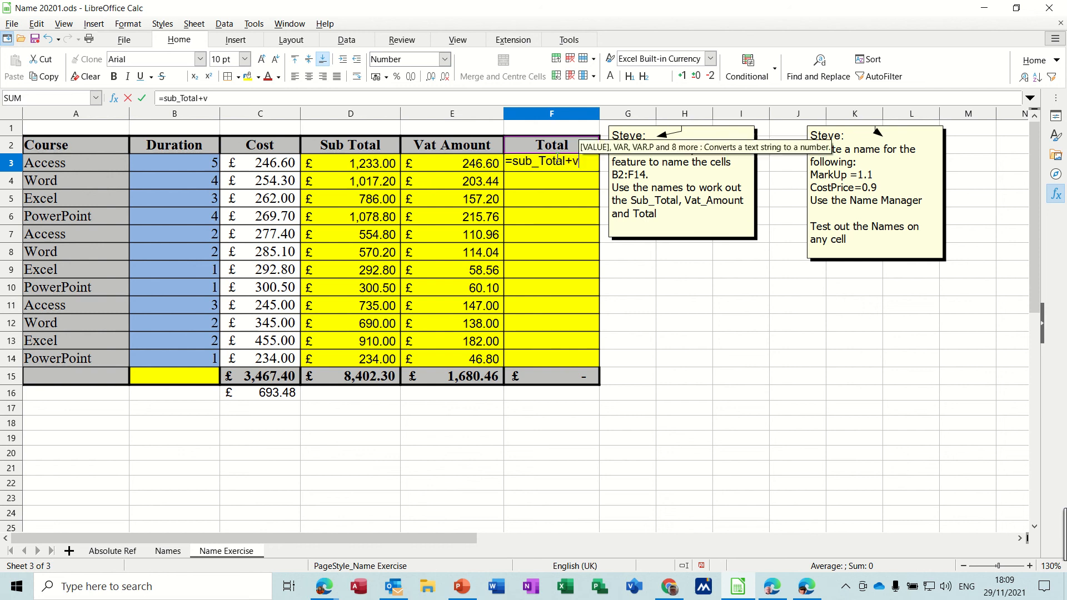
type("at_")
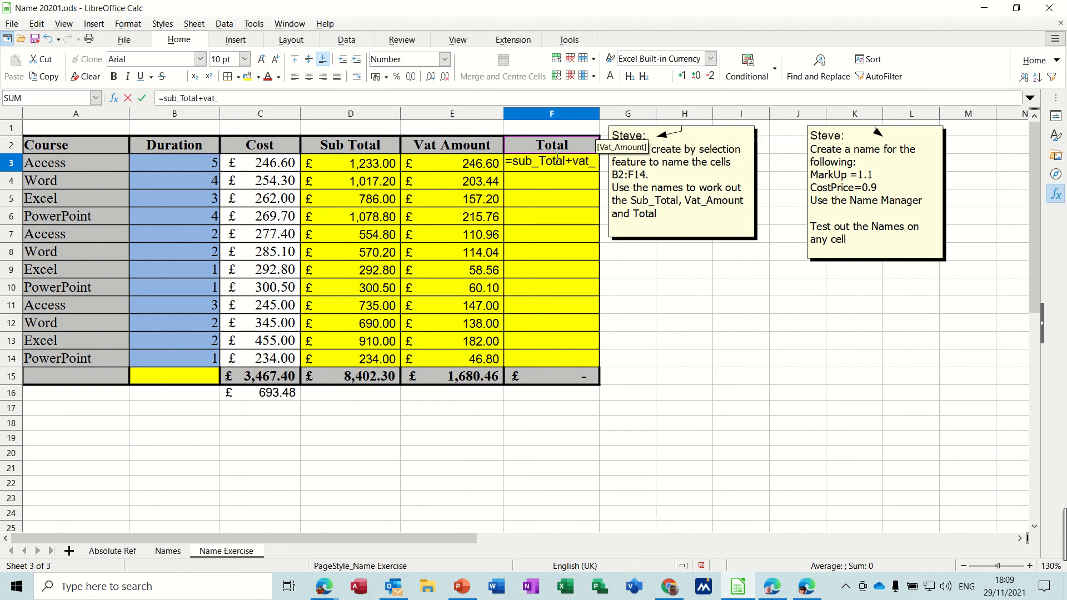
type("amount")
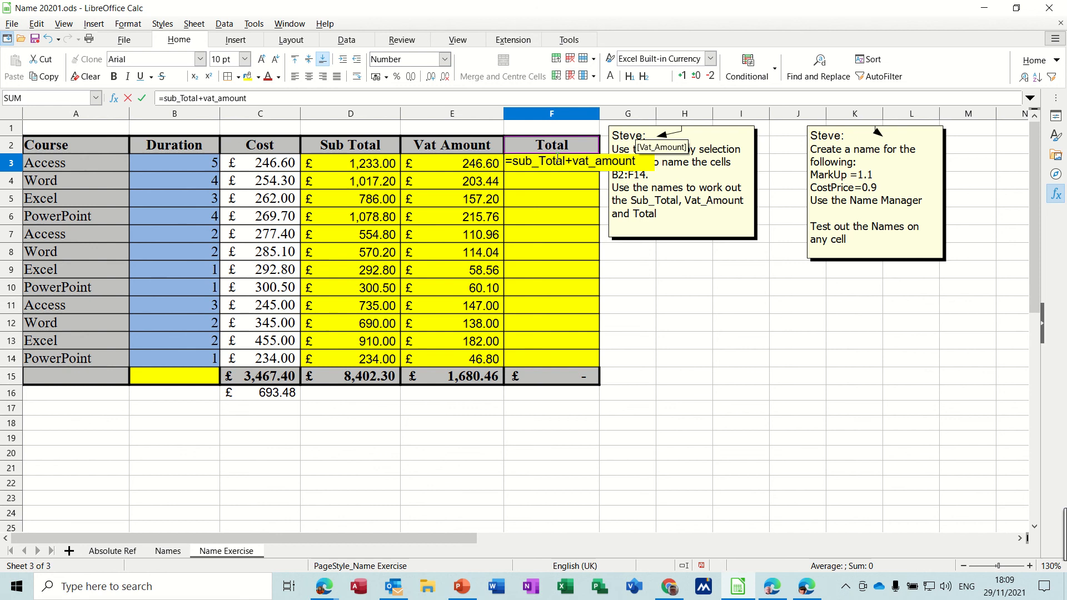
left_click(143, 98)
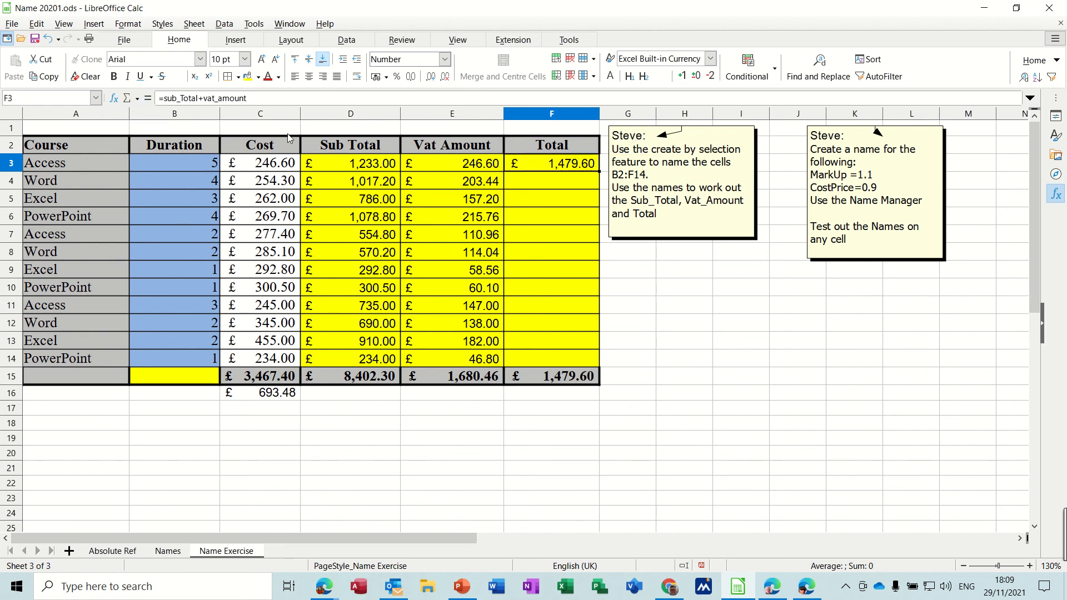
double_click(600, 171)
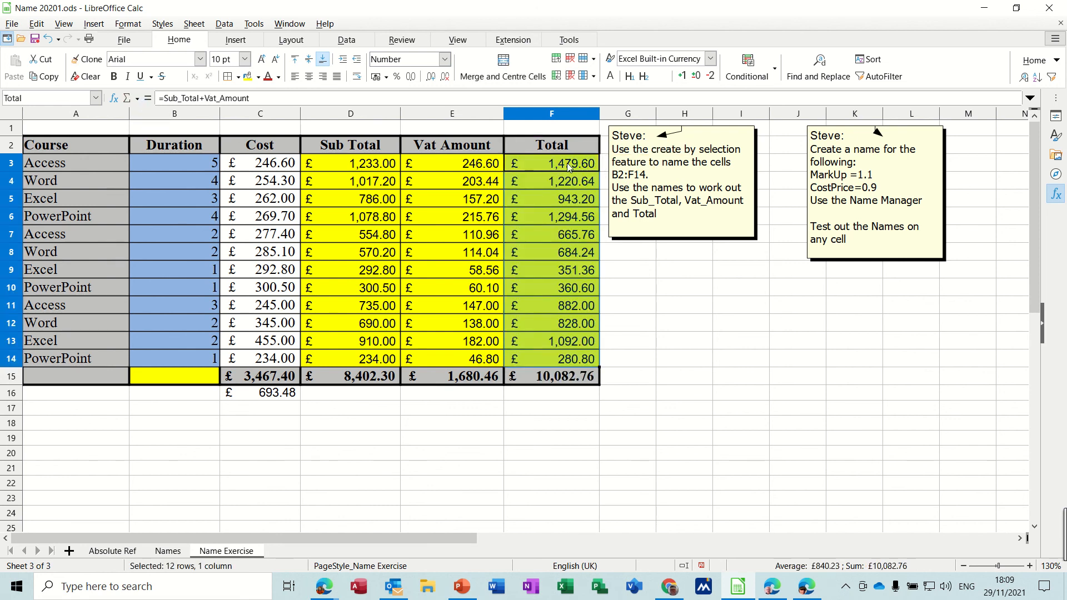
- Examine the named-range formulas in several cells of the Sub Total and Vat Amount columns
left_click(366, 182)
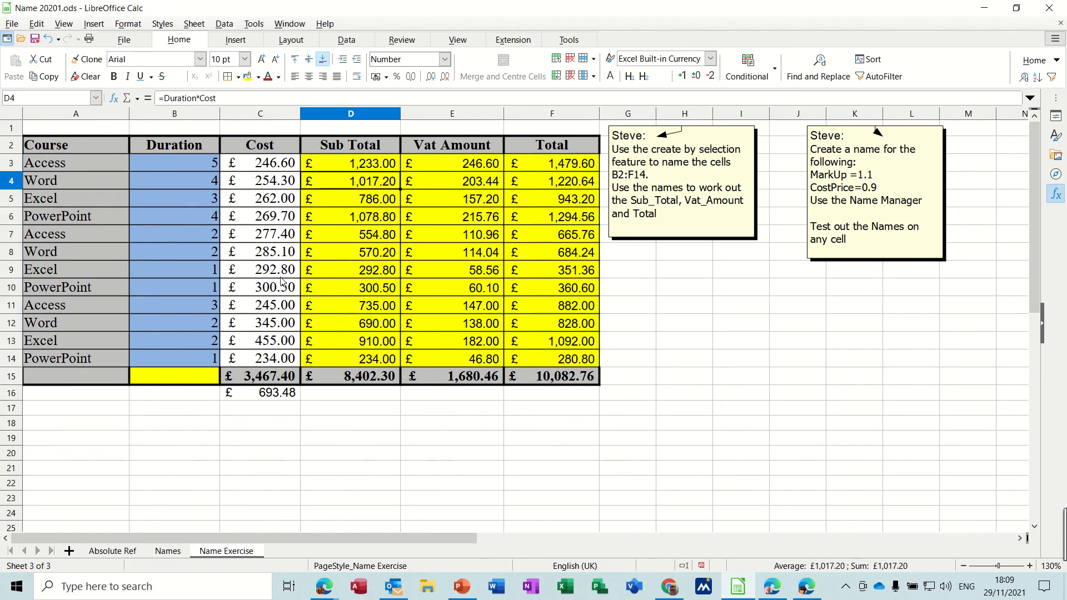
left_click(372, 166)
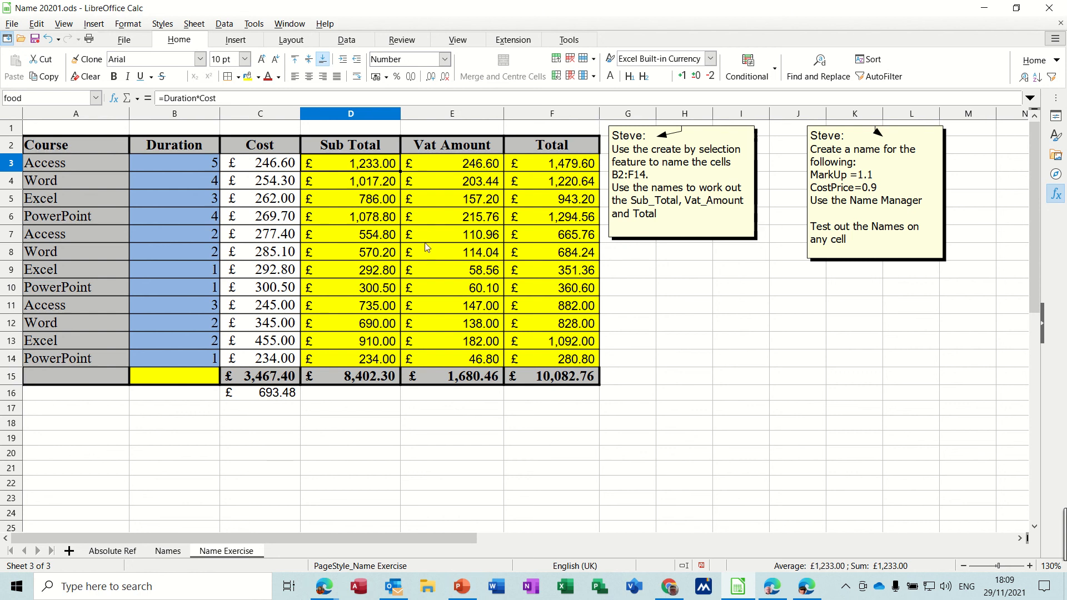
left_click(447, 178)
left_click(453, 167)
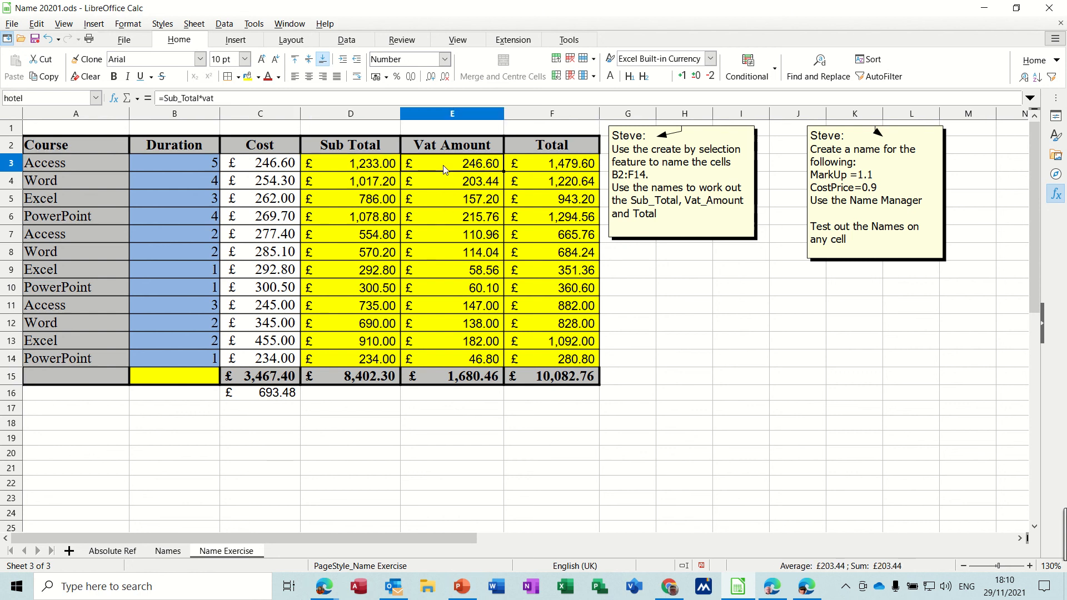
left_click(453, 199)
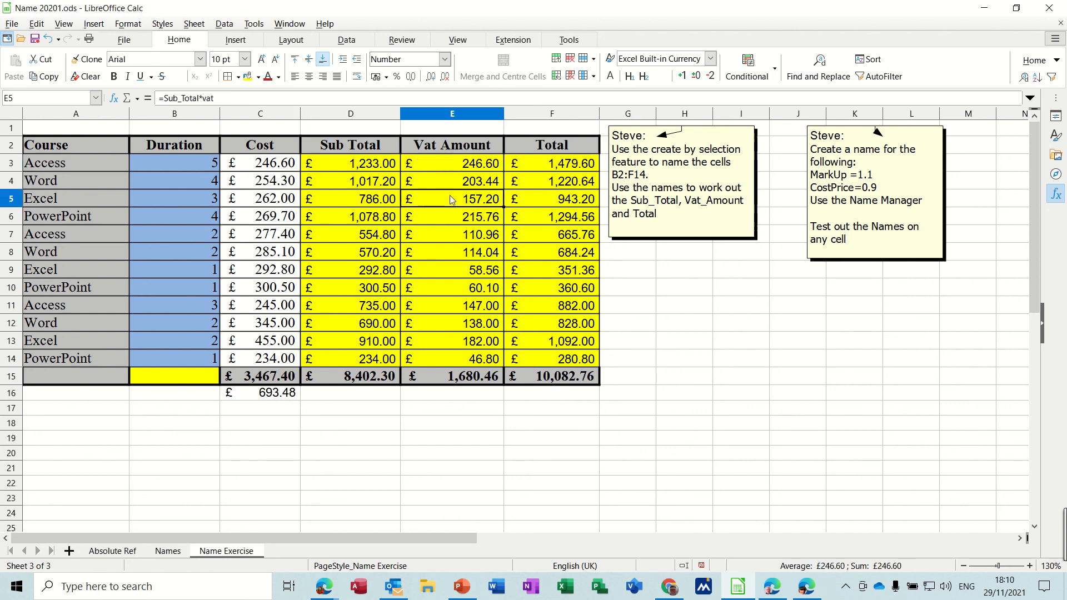
left_click(390, 183)
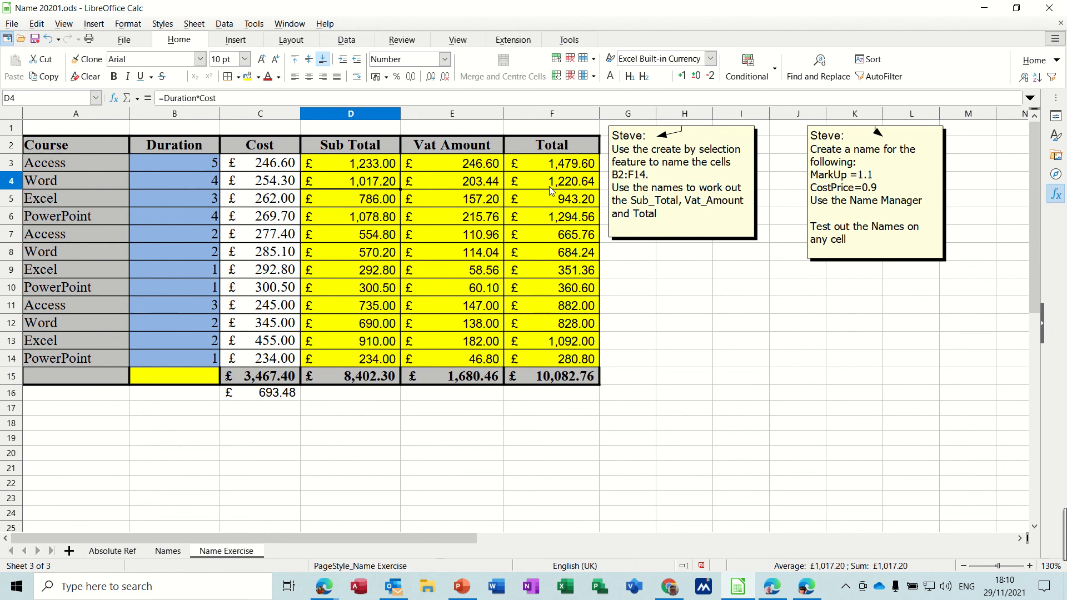